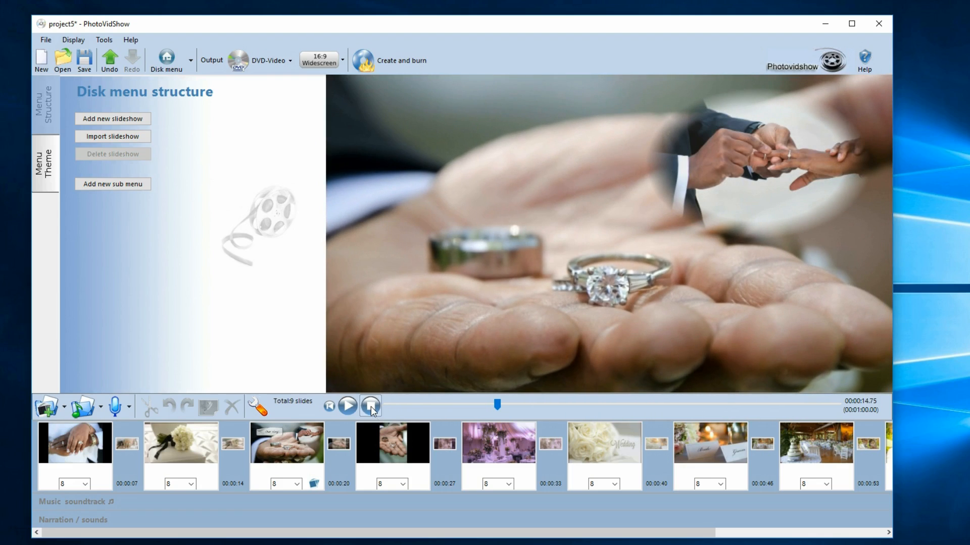
# Disable the auto pan and zoom effect for all slides in the slideshow settings and preview the slideshow from the start
pyautogui.click(371, 407)
pyautogui.click(257, 407)
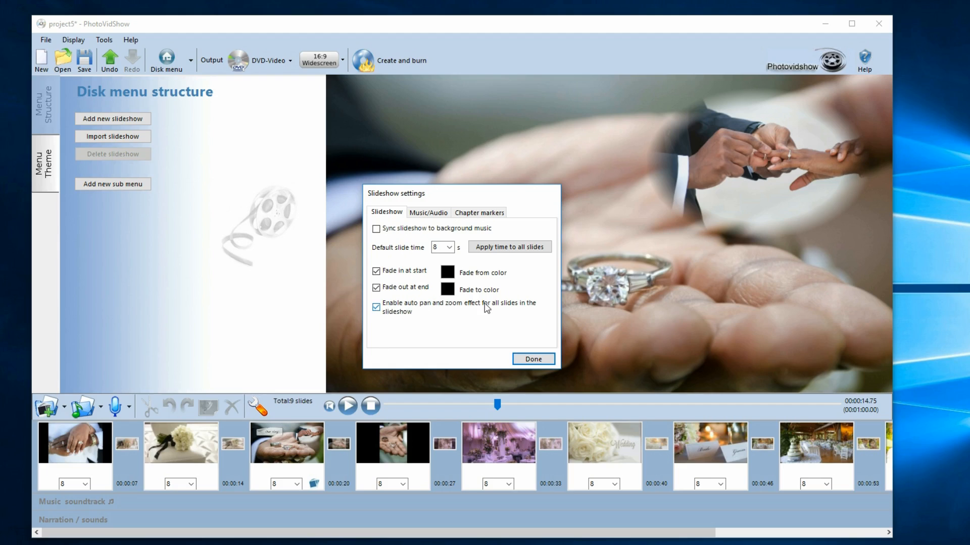
pyautogui.click(535, 360)
pyautogui.click(329, 406)
pyautogui.click(348, 405)
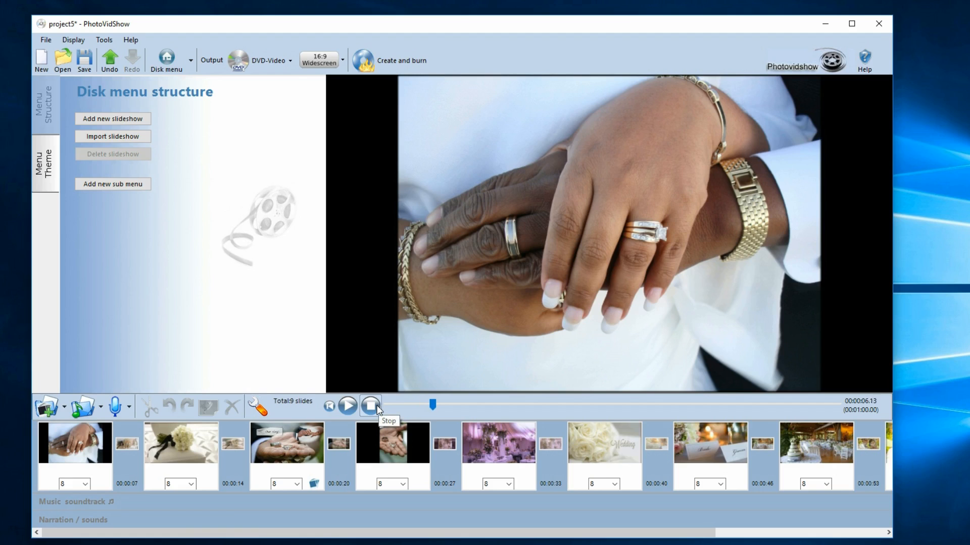
# Enable the auto pan and zoom effect for all slides in the slideshow settings and preview the slideshow from the start
pyautogui.click(258, 407)
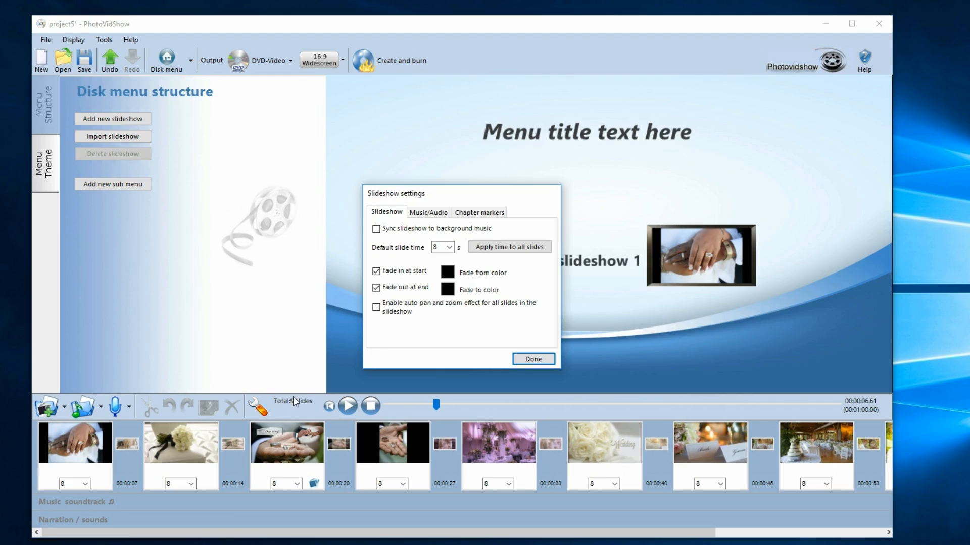
pyautogui.click(537, 360)
pyautogui.click(81, 443)
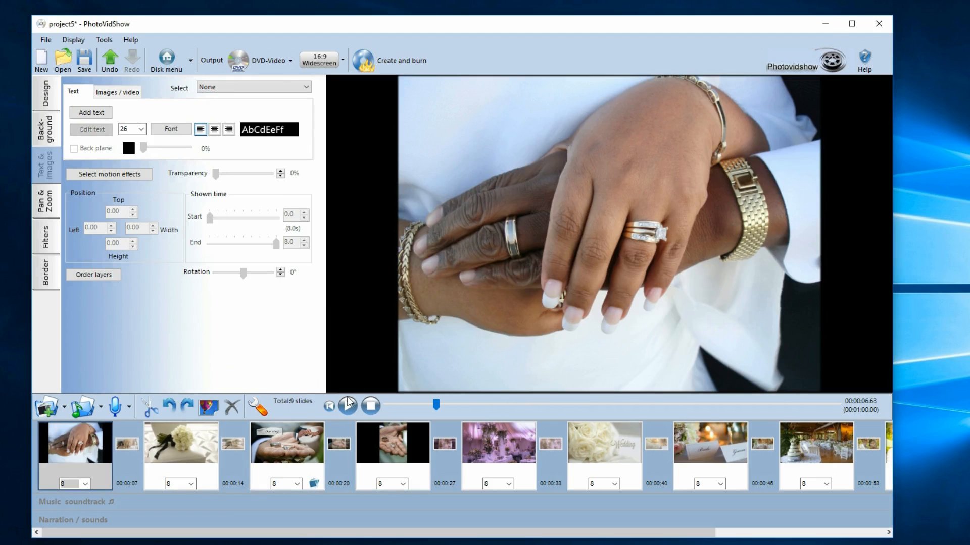
pyautogui.click(329, 408)
pyautogui.click(349, 407)
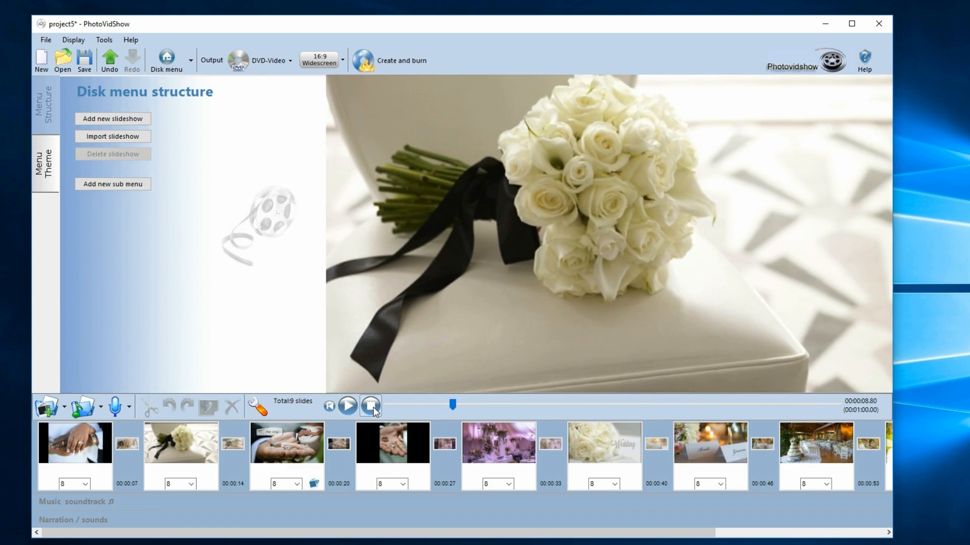
pyautogui.click(374, 407)
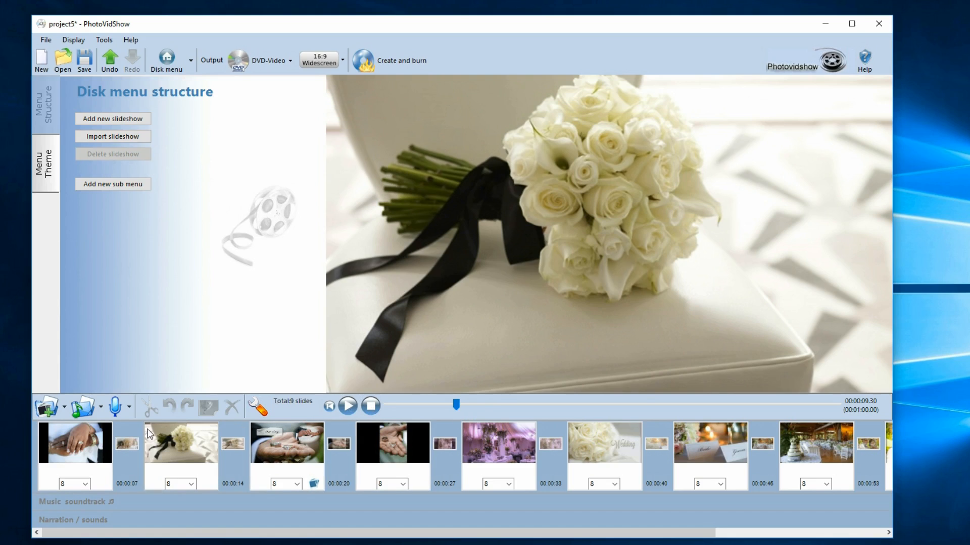
# In the first slide's pan and zoom settings, shrink the start region to about 28% and place it over the underlying hand's ring
pyautogui.click(88, 451)
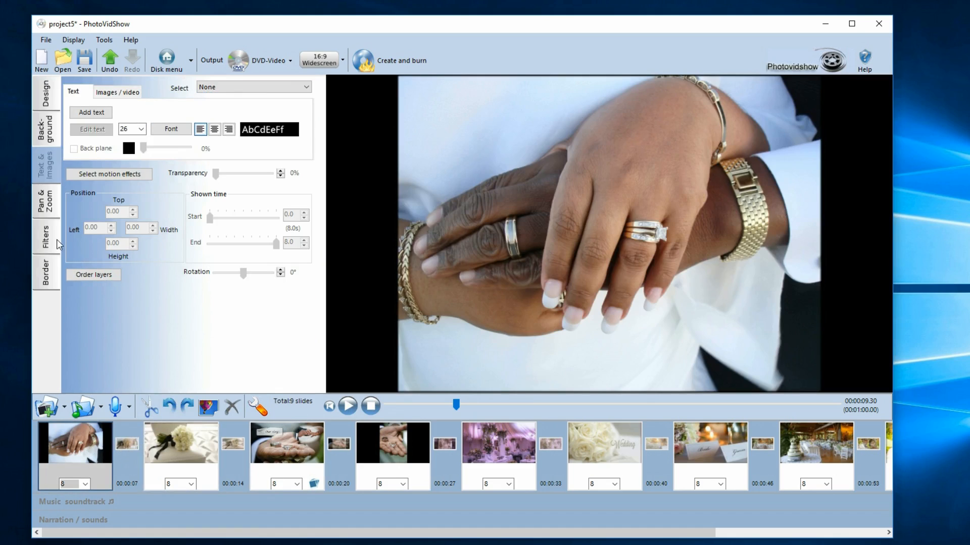
pyautogui.click(46, 202)
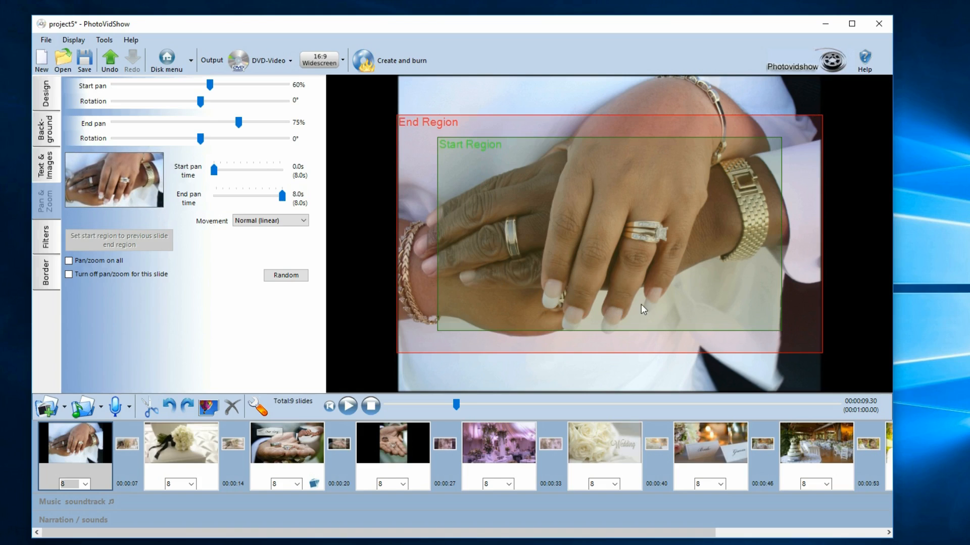
pyautogui.click(522, 185)
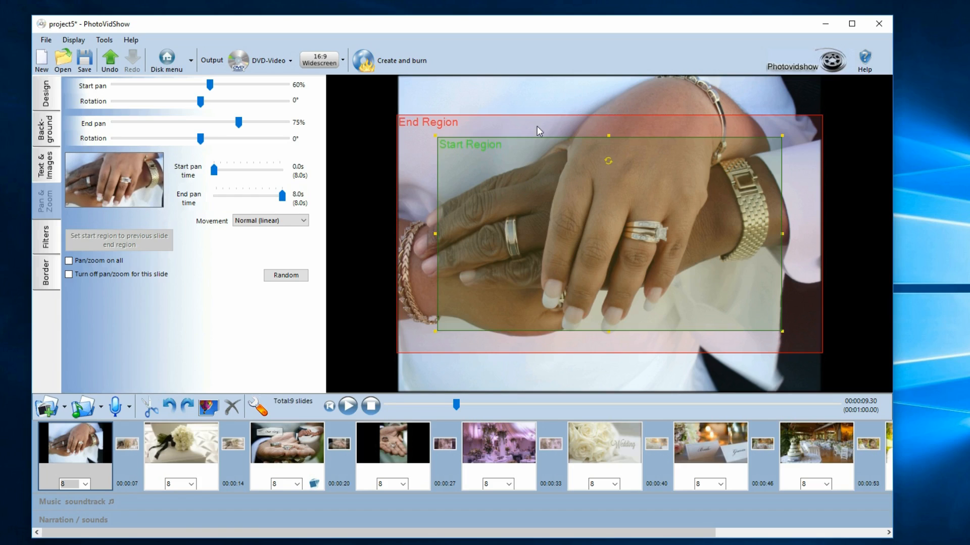
pyautogui.moveTo(520, 191); pyautogui.dragTo(525, 151)
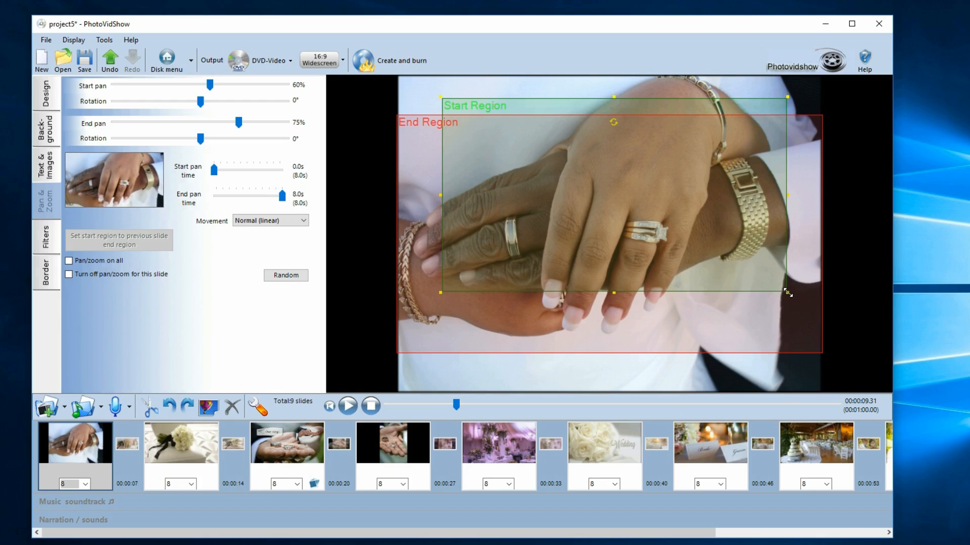
pyautogui.moveTo(787, 292); pyautogui.dragTo(607, 192)
pyautogui.moveTo(521, 171); pyautogui.dragTo(499, 258)
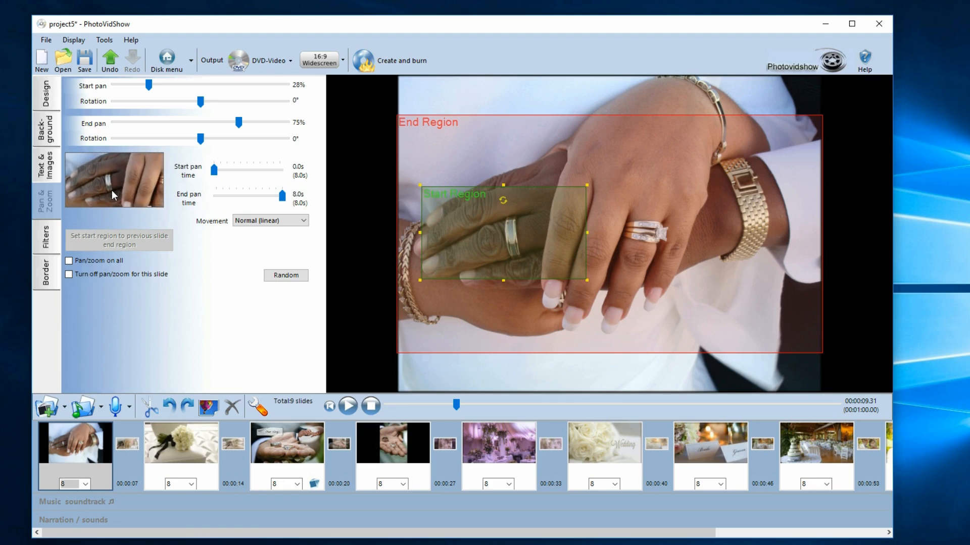
# Shrink the first slide's end region to about 56%, rotate it to about 23°, and position it over the upper hand's rings
pyautogui.click(798, 309)
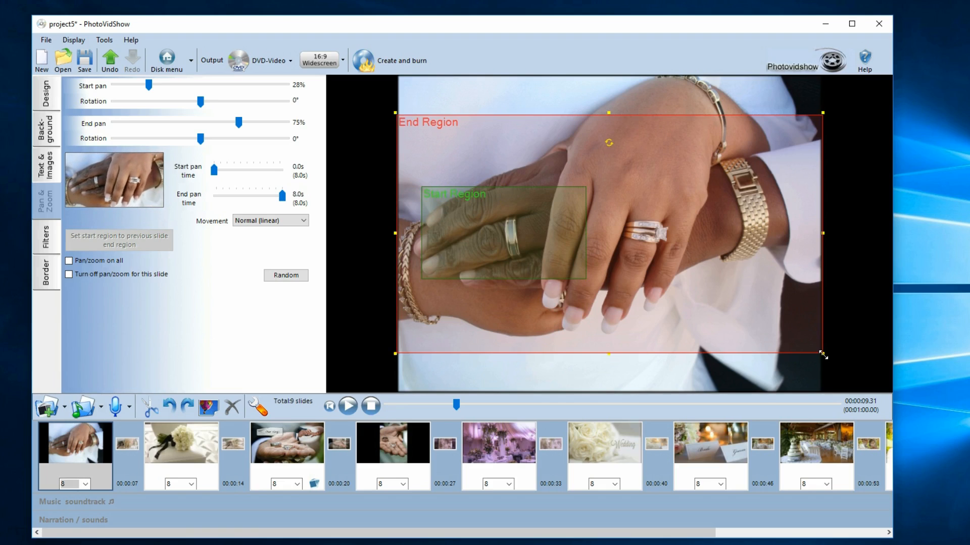
pyautogui.moveTo(822, 353); pyautogui.dragTo(687, 294)
pyautogui.moveTo(569, 150); pyautogui.dragTo(660, 201)
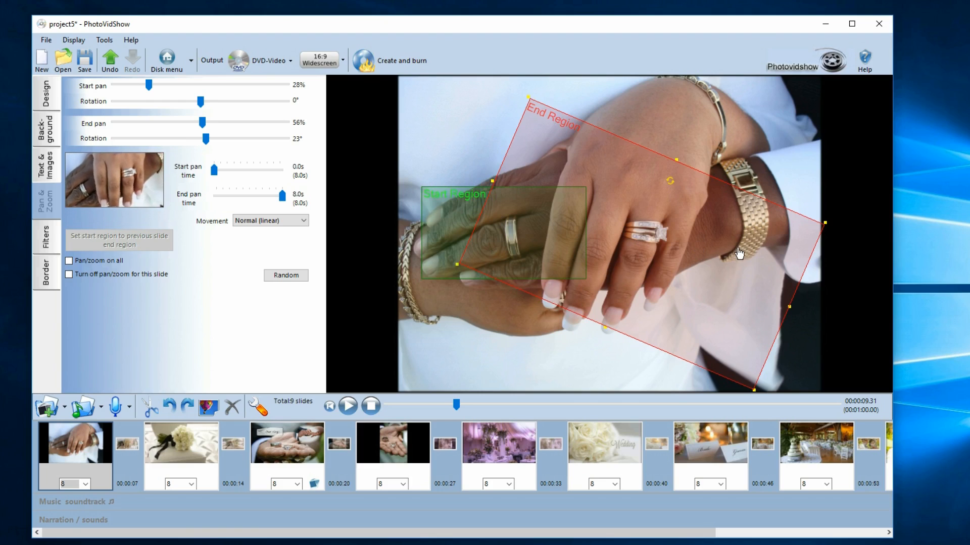
pyautogui.moveTo(740, 254); pyautogui.dragTo(741, 244)
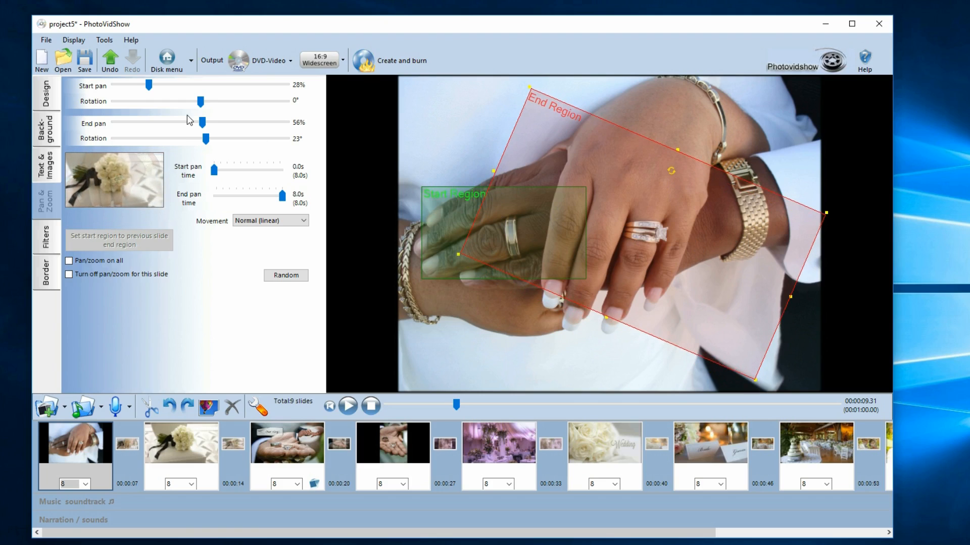
pyautogui.moveTo(546, 124); pyautogui.dragTo(524, 131)
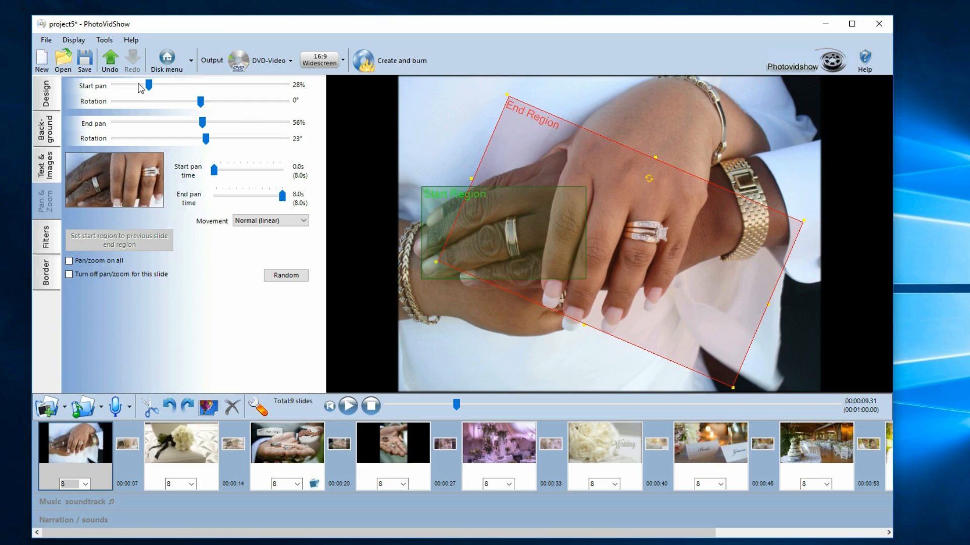
# Resize the first slide's start region to about 66% with a rotation of -6°, and shift the end region towards the wristwatch
pyautogui.moveTo(149, 86); pyautogui.dragTo(341, 102)
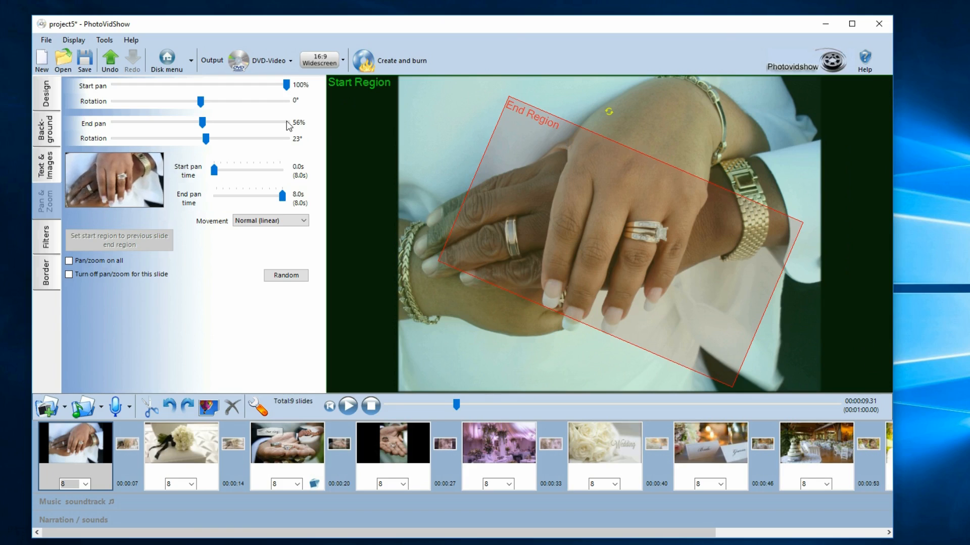
pyautogui.moveTo(286, 85); pyautogui.dragTo(236, 84)
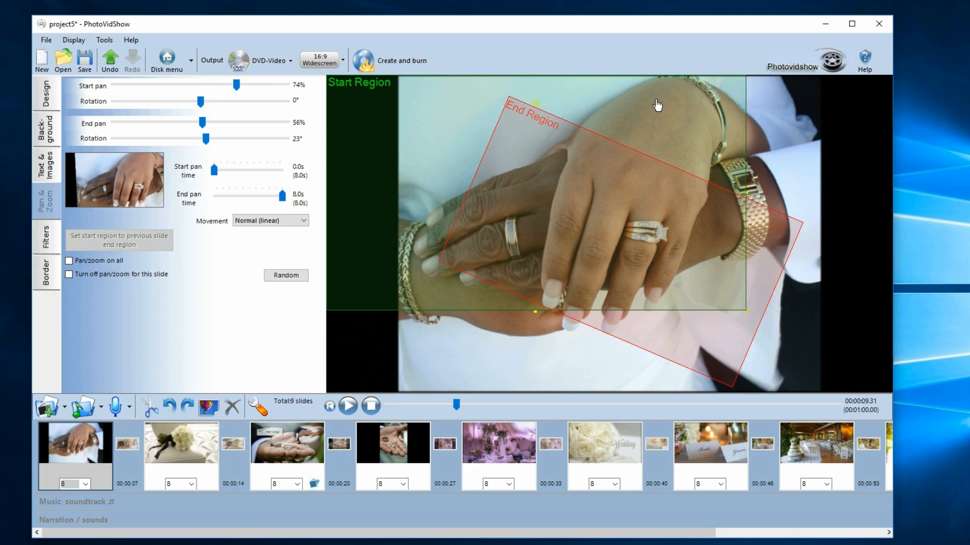
pyautogui.moveTo(656, 106); pyautogui.dragTo(722, 137)
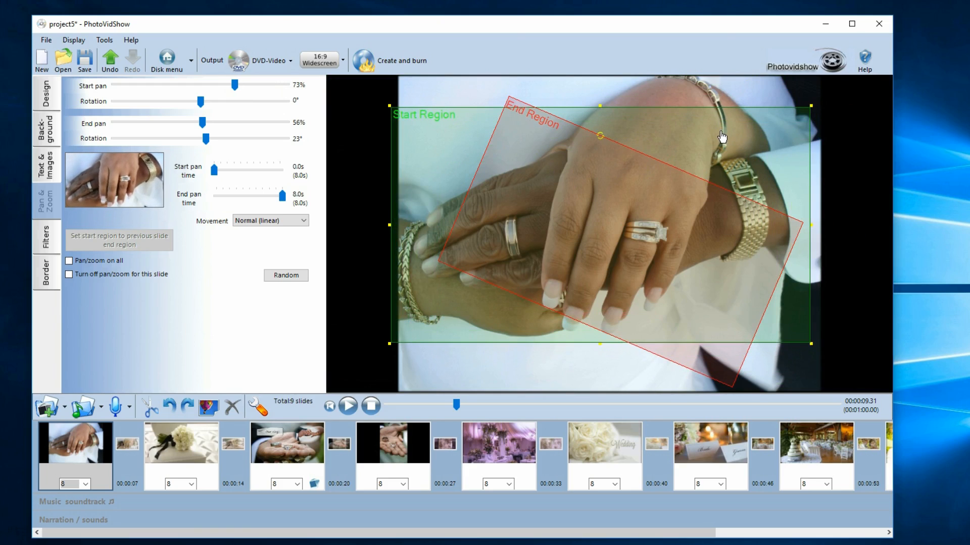
pyautogui.moveTo(797, 335); pyautogui.dragTo(759, 313)
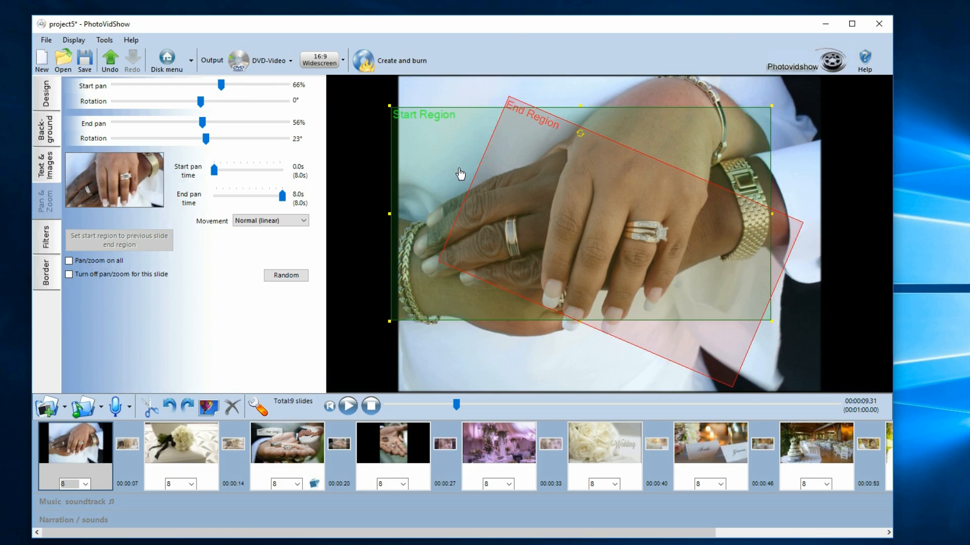
pyautogui.moveTo(201, 98)
pyautogui.mouseDown()
pyautogui.moveTo(213, 99)
pyautogui.moveTo(199, 101)
pyautogui.mouseUp()
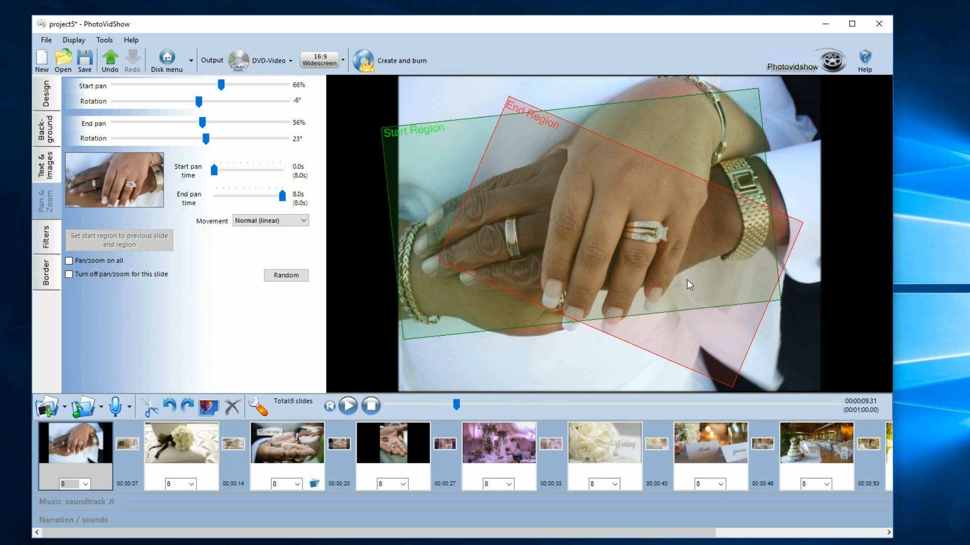
pyautogui.moveTo(687, 279); pyautogui.dragTo(747, 289)
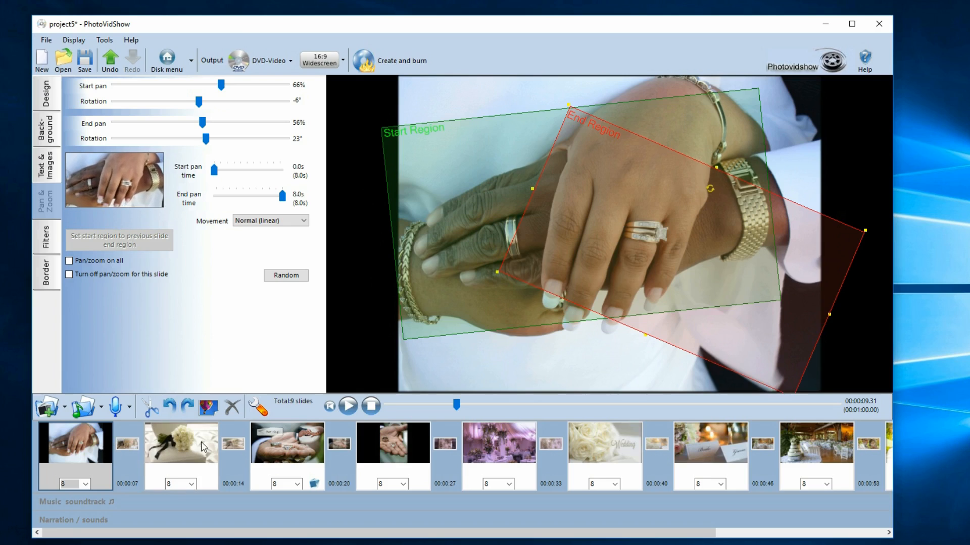
# Turn off pan/zoom for the first slide and preview the slideshow from the start
pyautogui.doubleClick(87, 448)
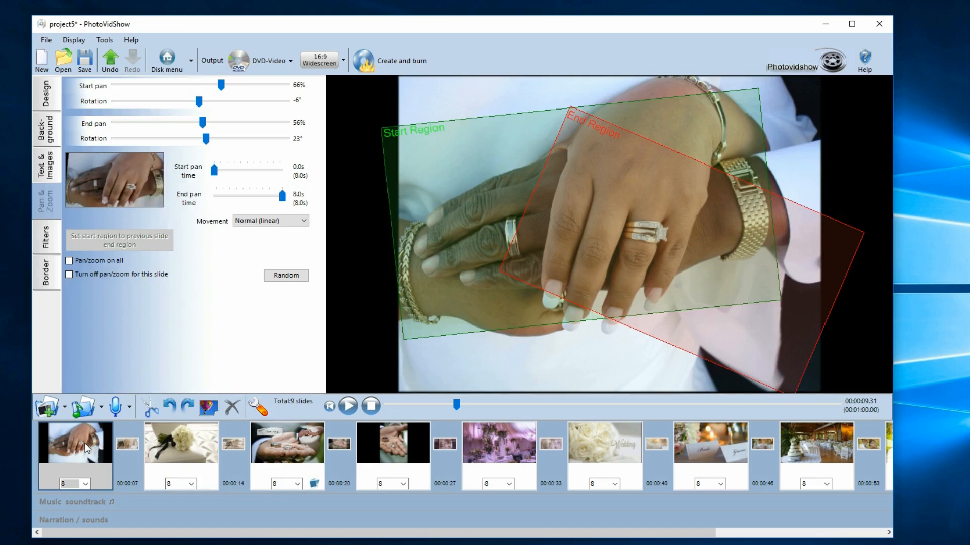
pyautogui.click(71, 275)
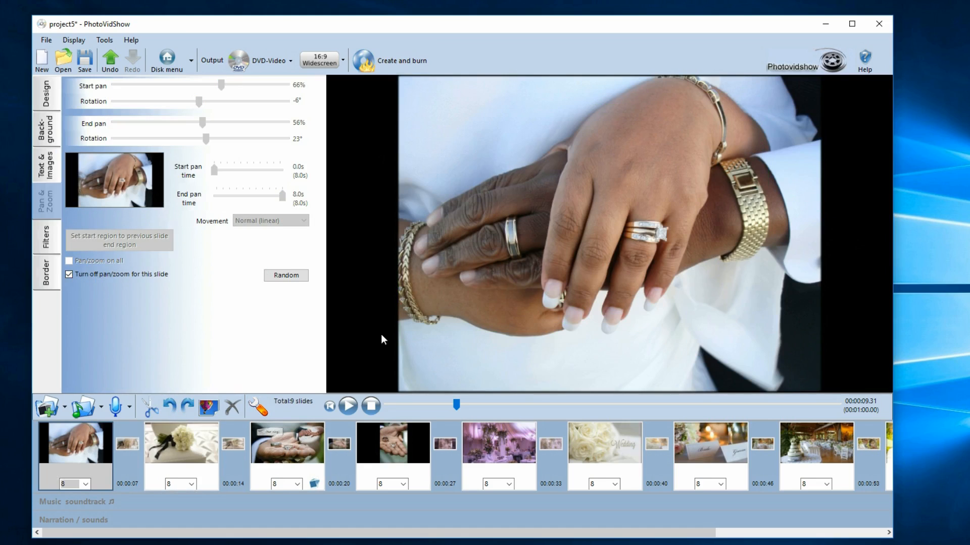
pyautogui.click(328, 407)
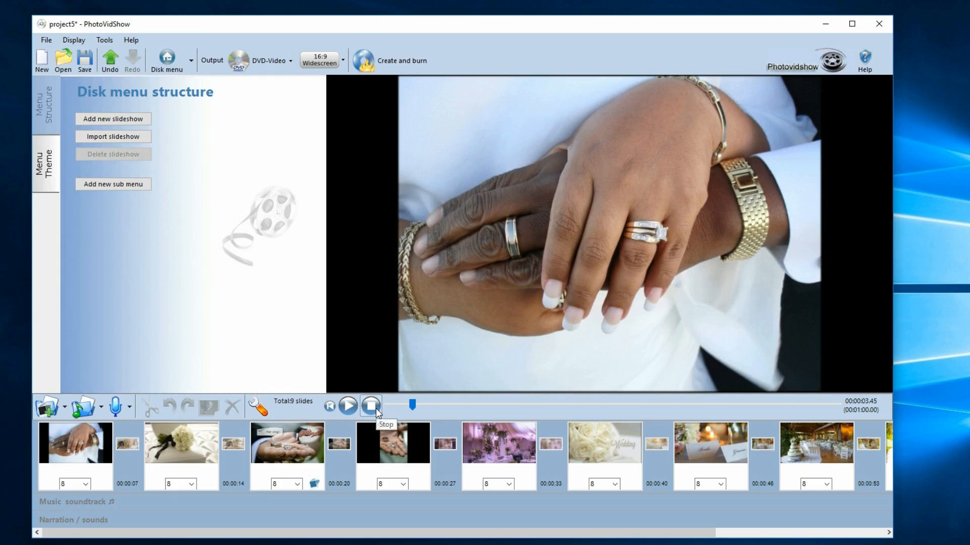
# Turn pan/zoom back on for the first slide, randomize its regions until start pan is 75% and end pan 60%, and preview it
pyautogui.click(81, 433)
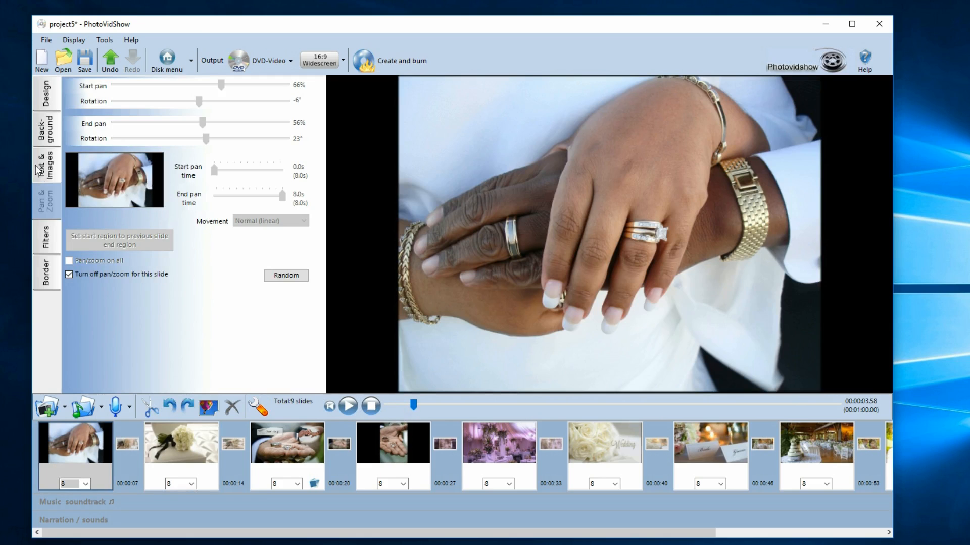
pyautogui.click(95, 276)
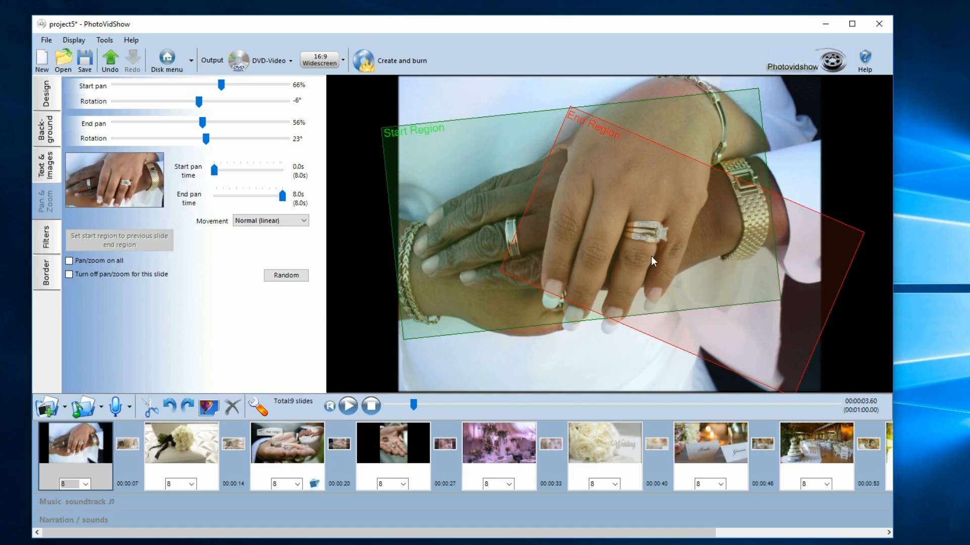
pyautogui.click(286, 276)
pyautogui.click(286, 276)
pyautogui.click(286, 275)
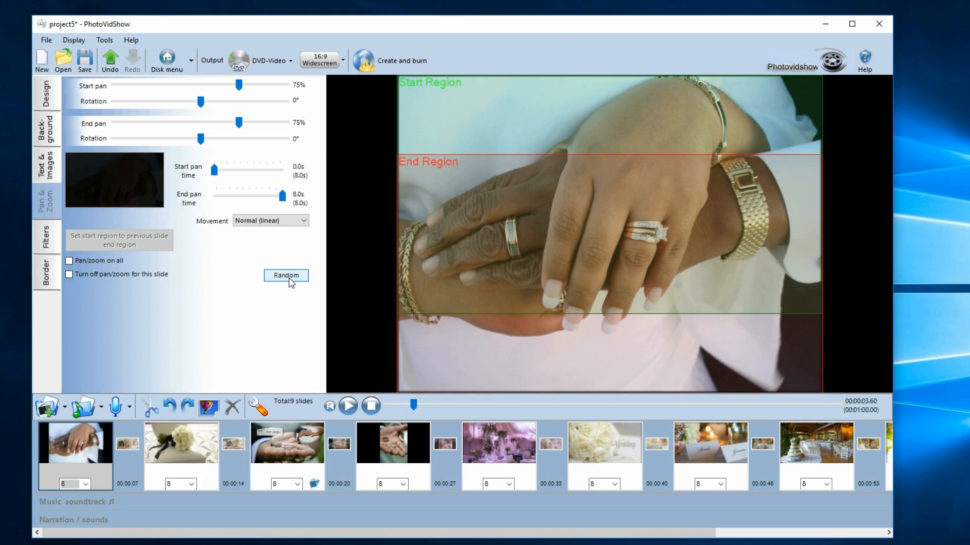
pyautogui.click(286, 276)
pyautogui.click(286, 275)
pyautogui.click(286, 275)
pyautogui.click(291, 282)
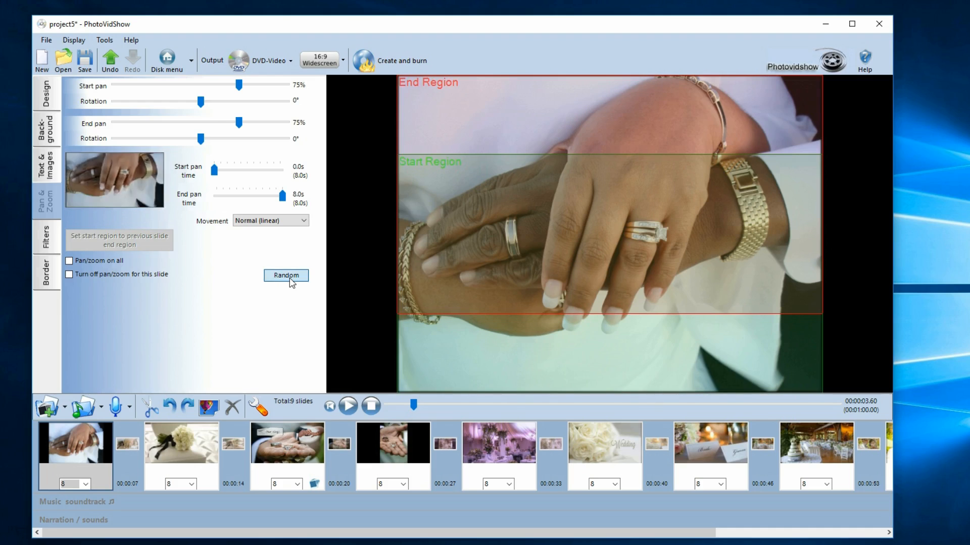
pyautogui.click(292, 279)
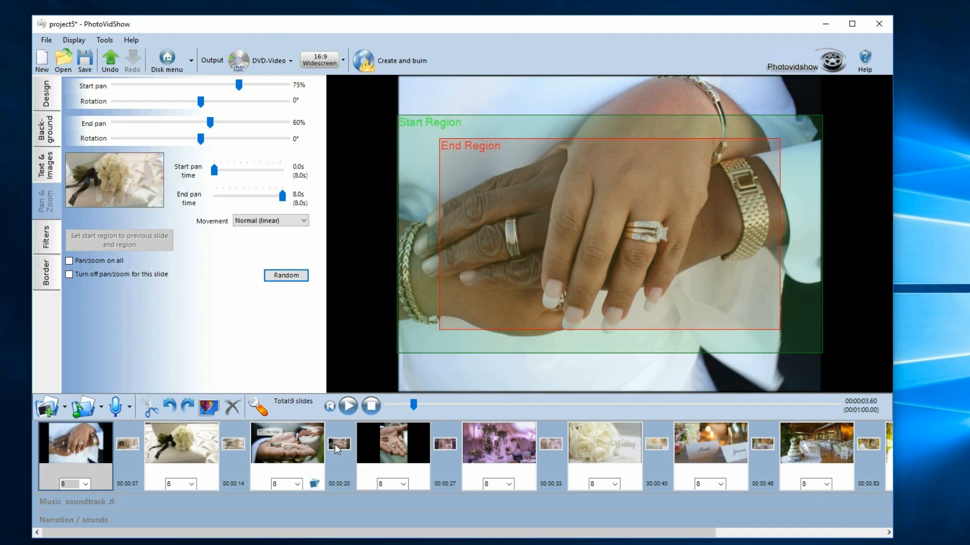
pyautogui.click(348, 405)
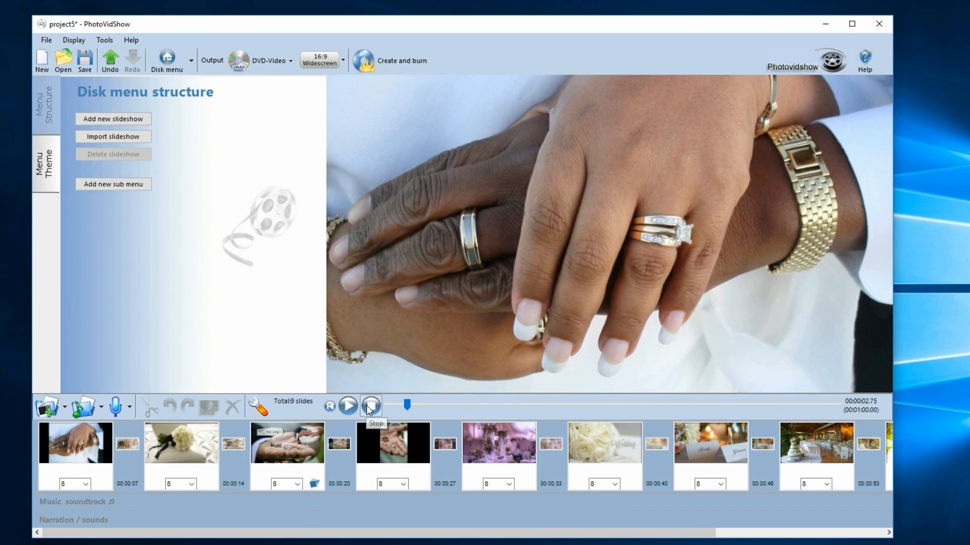
# Randomize the bouquet slide's pan and zoom until the start region is 70% at -5° rotation and the end region 100%
pyautogui.click(189, 454)
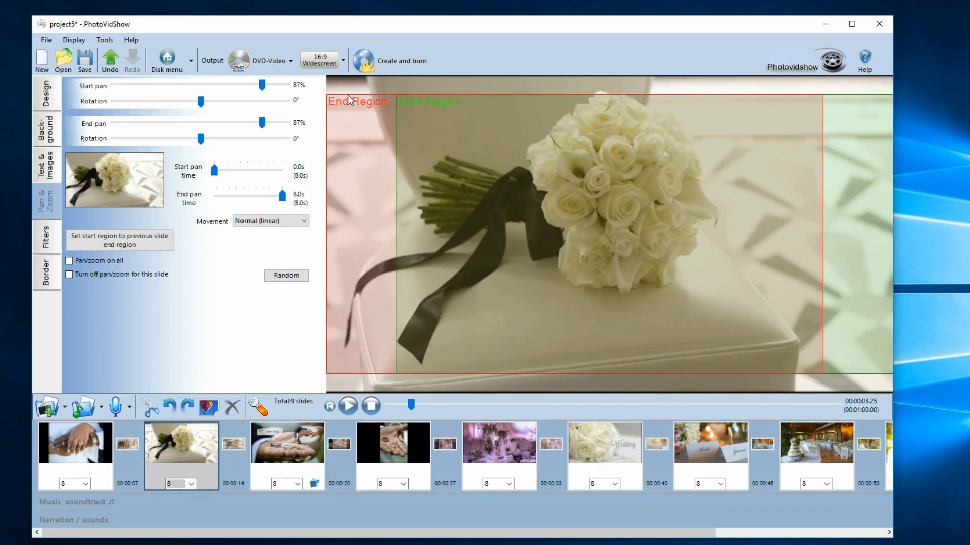
pyautogui.click(289, 278)
pyautogui.click(289, 279)
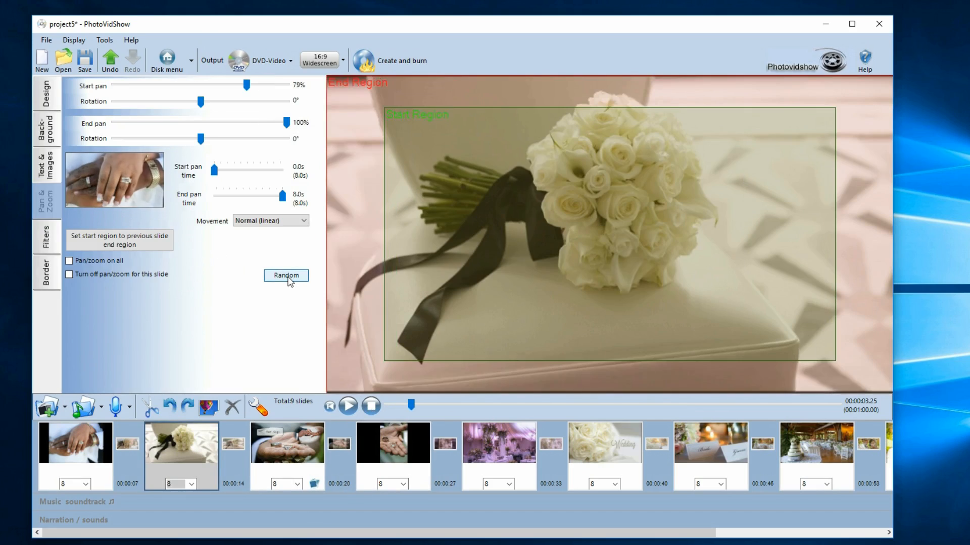
pyautogui.click(289, 280)
pyautogui.click(290, 281)
pyautogui.click(289, 281)
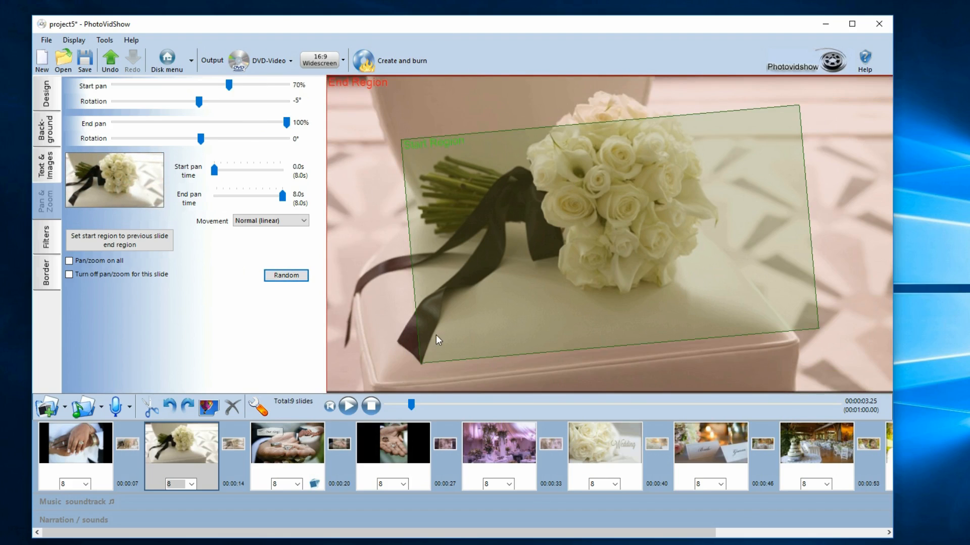
# Return to the first slide to review its pan and zoom start and end regions
pyautogui.click(74, 459)
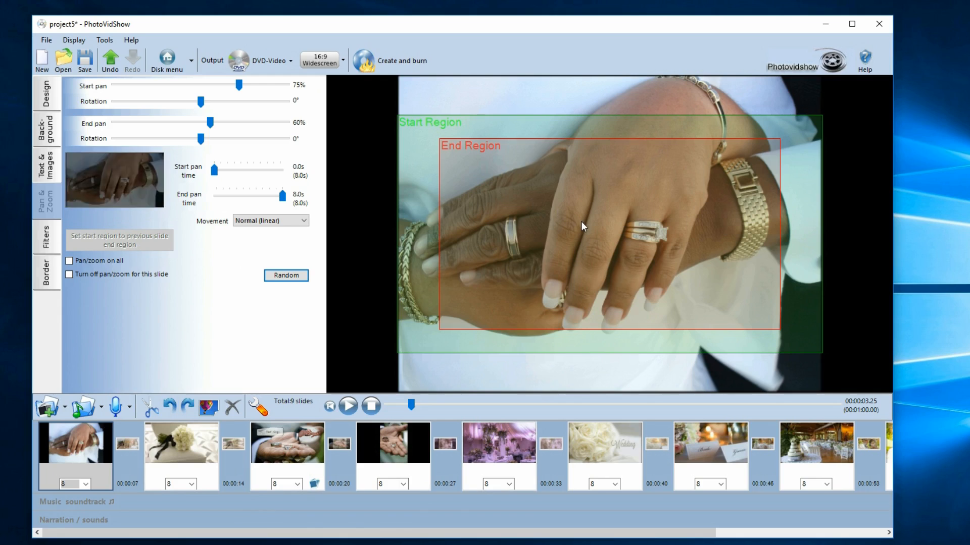
pyautogui.moveTo(148, 534); pyautogui.dragTo(112, 538)
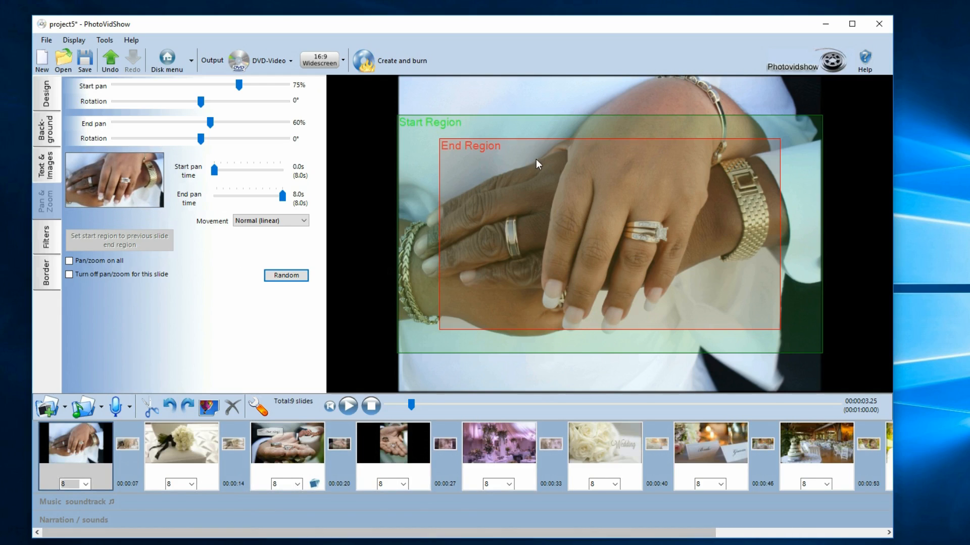
# Move the first slide's end region to the upper-left corner of its start region
pyautogui.moveTo(622, 233); pyautogui.dragTo(579, 210)
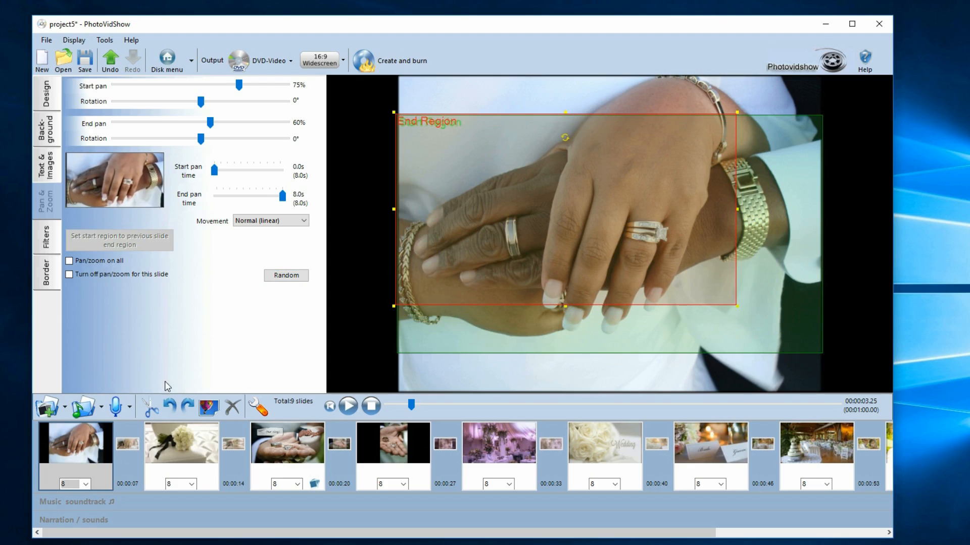
# Add the video video1.MP4 from the My holiday photos folder in Pictures to the slideshow
pyautogui.click(45, 408)
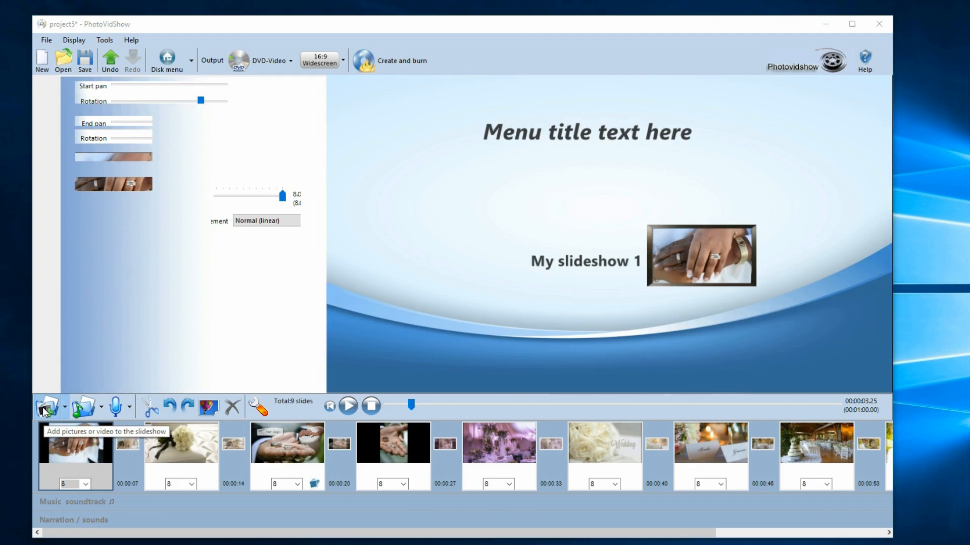
pyautogui.click(295, 61)
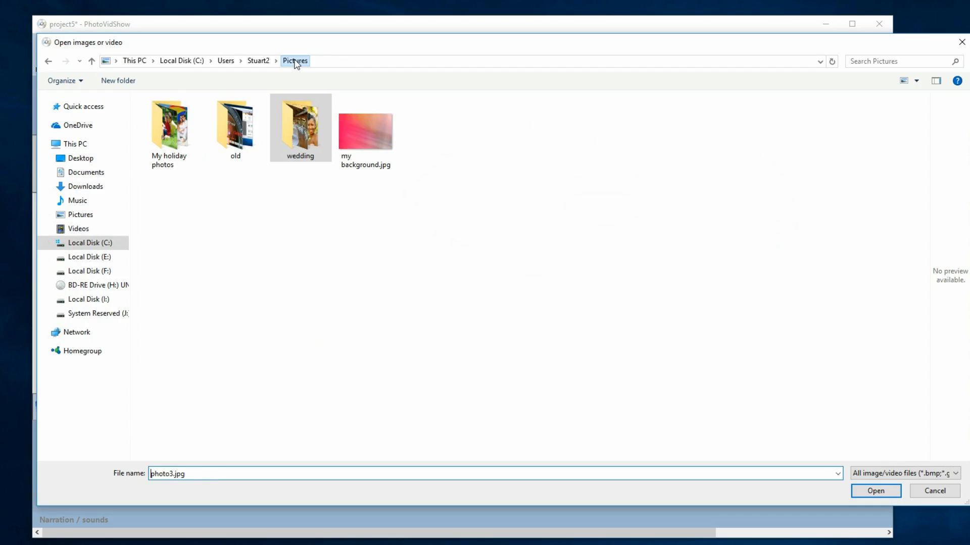
pyautogui.doubleClick(162, 131)
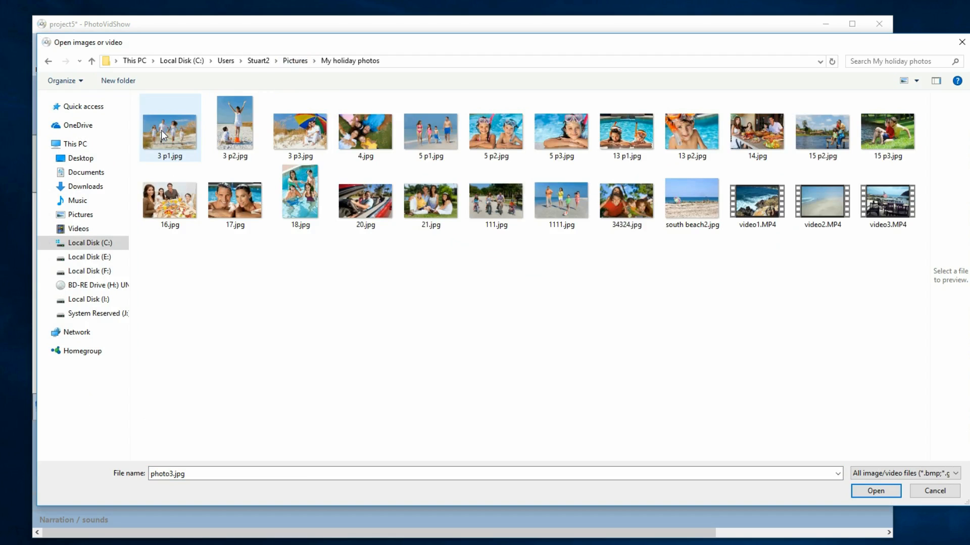
pyautogui.doubleClick(757, 201)
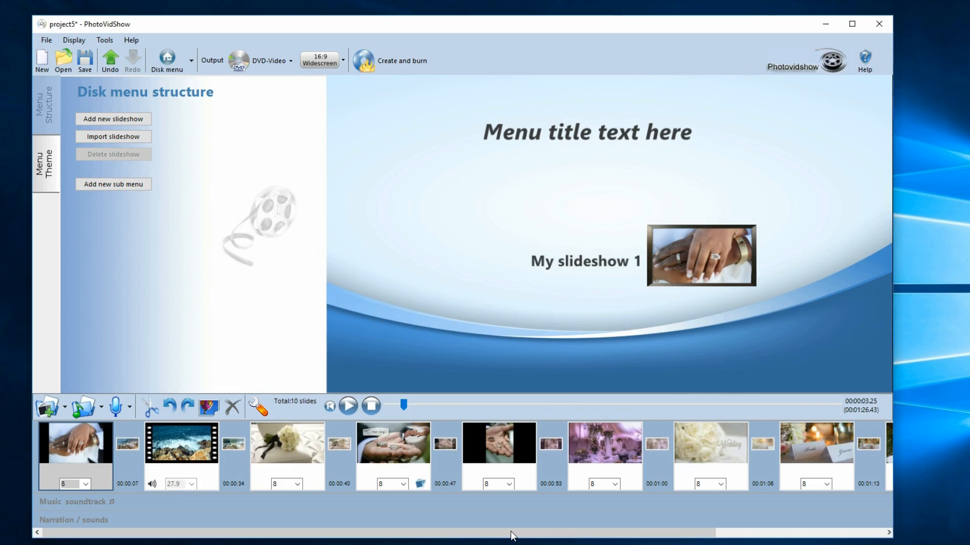
# Enable pan/zoom for the sea video slide and set both its start pan and end pan to 58%
pyautogui.moveTo(511, 536); pyautogui.dragTo(795, 541)
pyautogui.moveTo(855, 535); pyautogui.dragTo(686, 535)
pyautogui.click(175, 436)
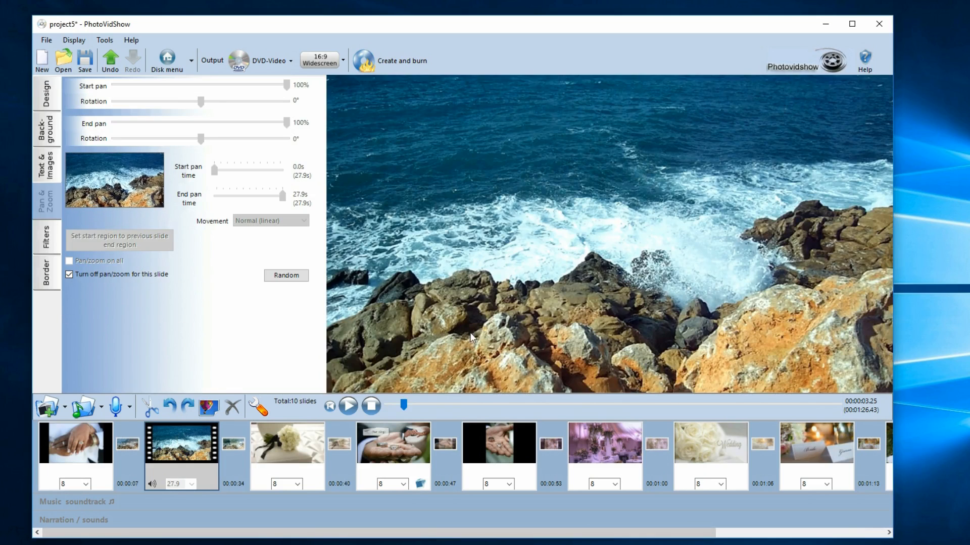
pyautogui.click(121, 275)
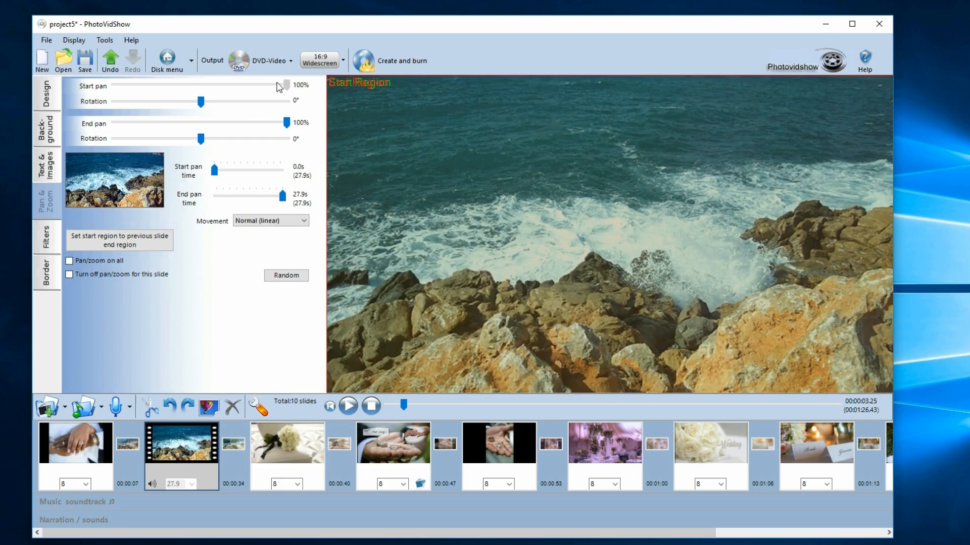
pyautogui.moveTo(286, 86); pyautogui.dragTo(205, 85)
pyautogui.moveTo(289, 125); pyautogui.dragTo(210, 122)
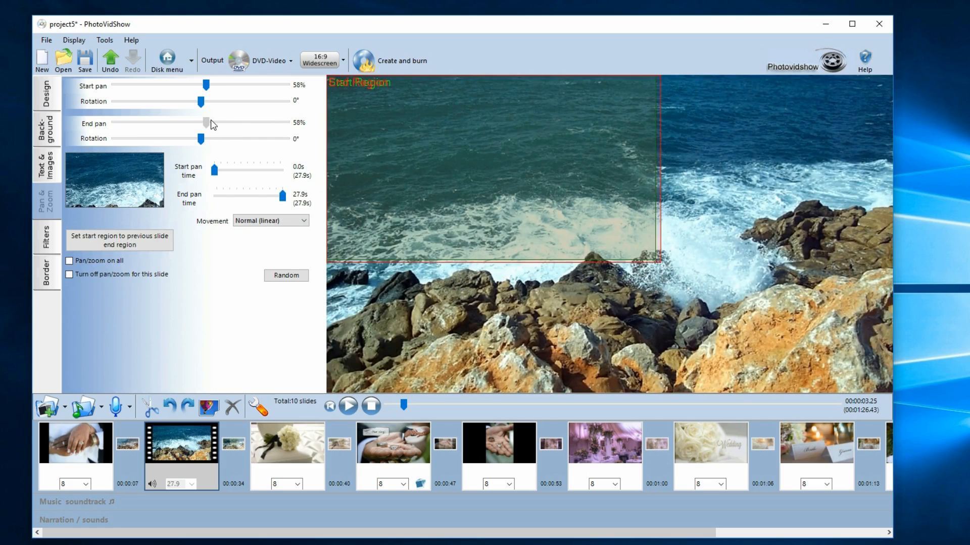
# Place the video slide's start and end regions over each other around the breaking wave, with start pan at 57%
pyautogui.moveTo(558, 190); pyautogui.dragTo(686, 245)
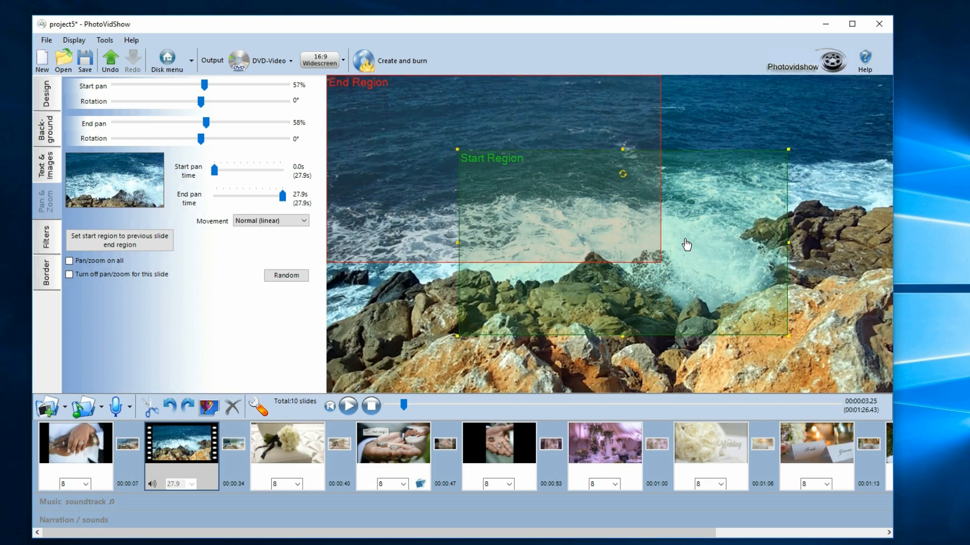
pyautogui.moveTo(574, 117); pyautogui.dragTo(700, 195)
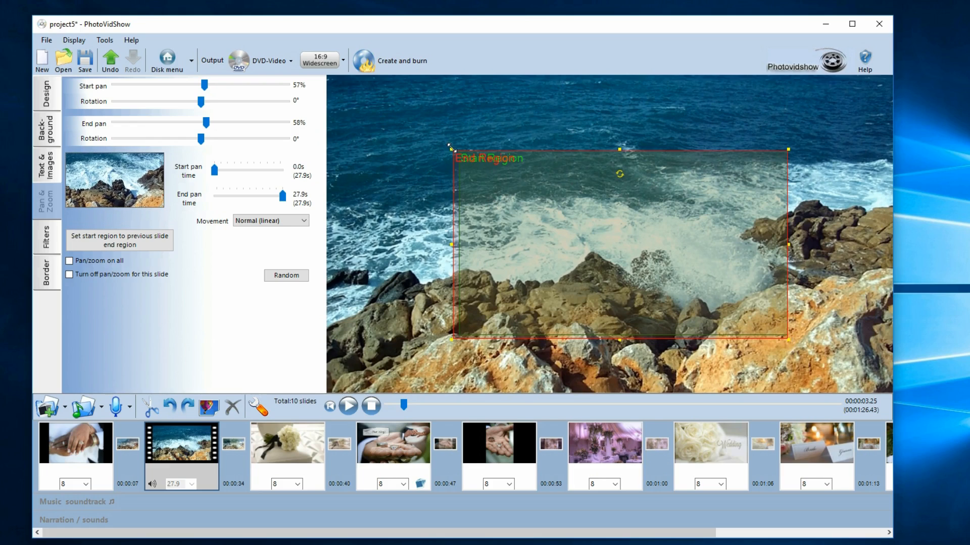
pyautogui.moveTo(452, 147); pyautogui.dragTo(453, 148)
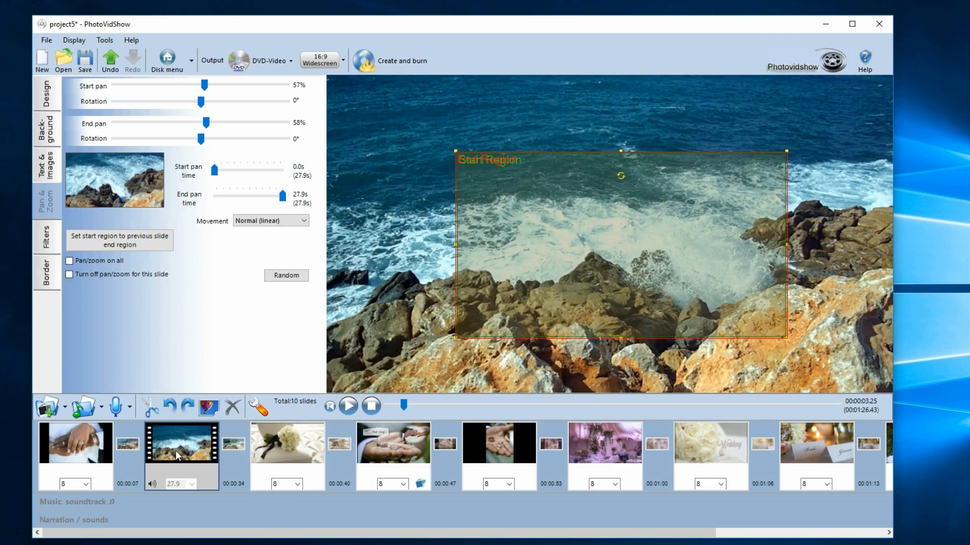
# Preview the zoomed-in video slide, and delete it from the slideshow
pyautogui.click(349, 407)
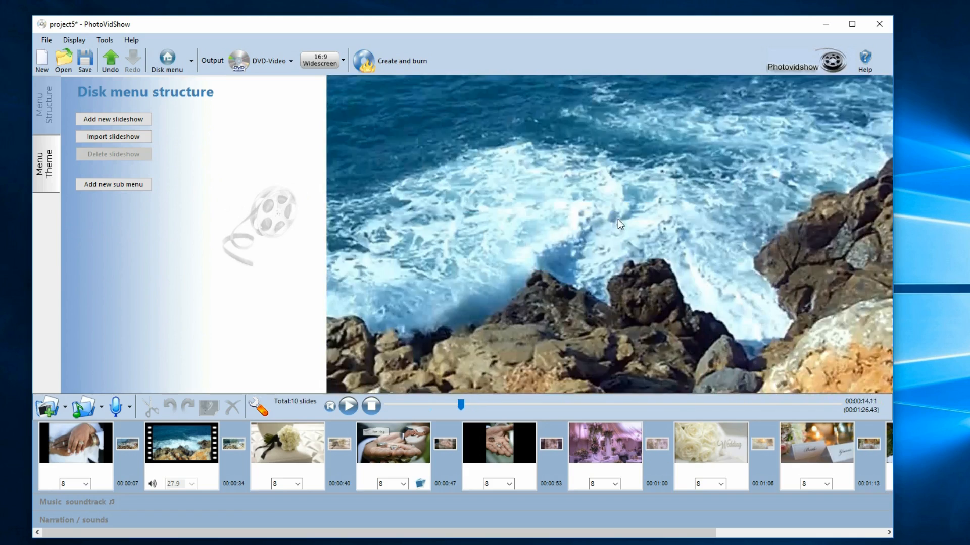
pyautogui.click(372, 407)
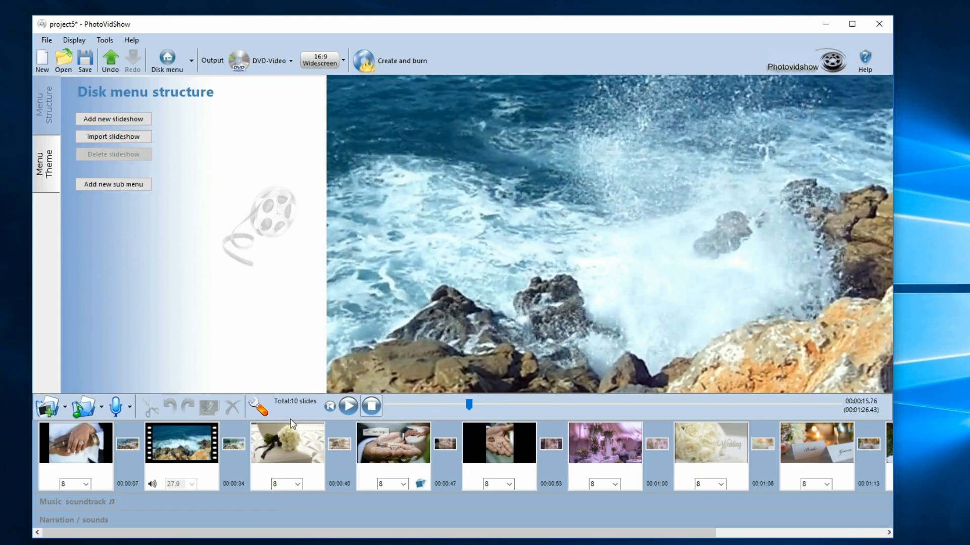
pyautogui.click(185, 446)
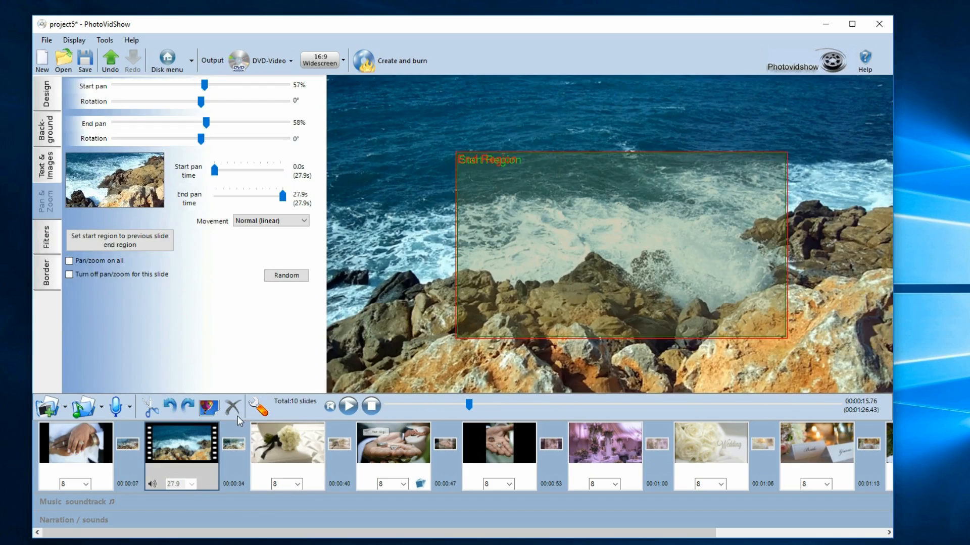
pyautogui.click(235, 407)
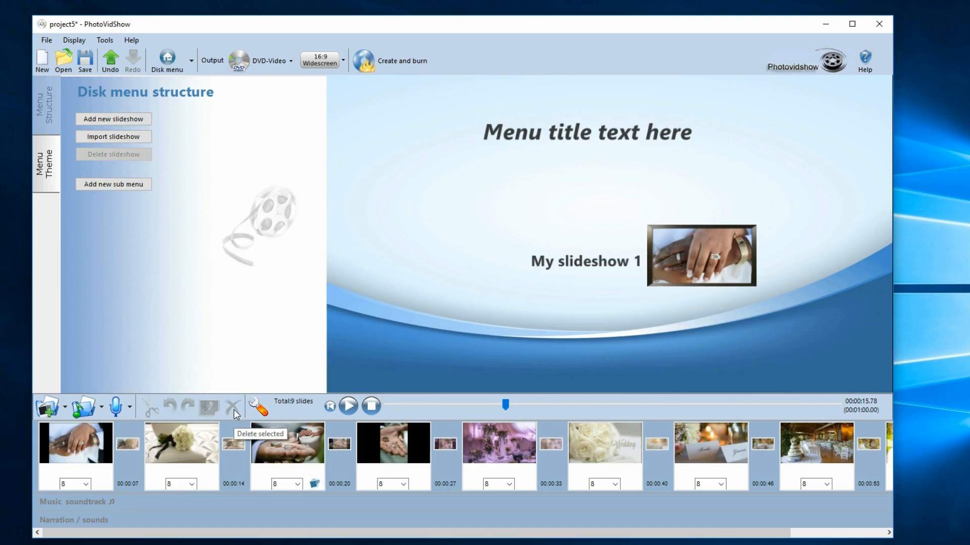
# Preview the first slide's pan and zoom through to the bouquet slide
pyautogui.click(99, 444)
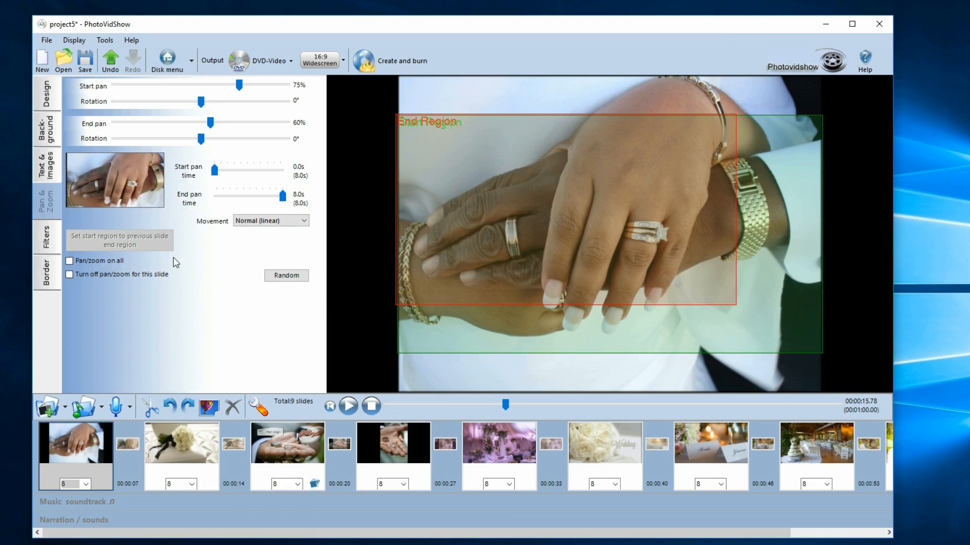
pyautogui.click(348, 406)
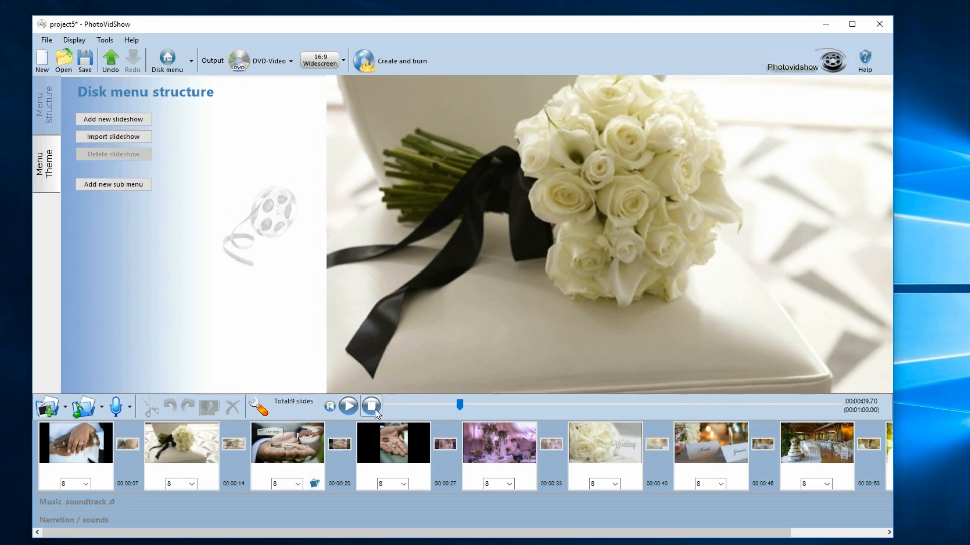
# Set the first slide's start pan time to 2.6 s and end pan time to 5.3 s, and preview the slide
pyautogui.click(76, 444)
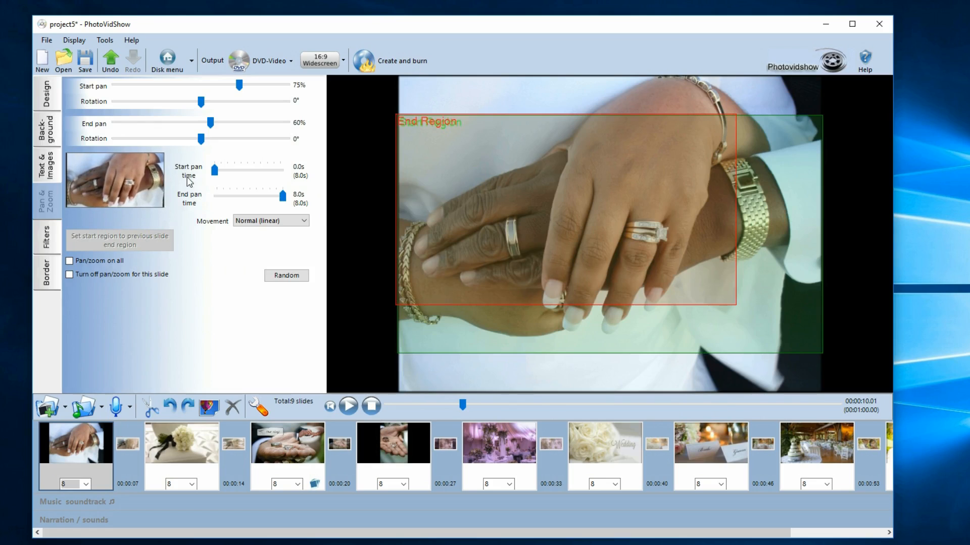
pyautogui.moveTo(214, 170); pyautogui.dragTo(234, 172)
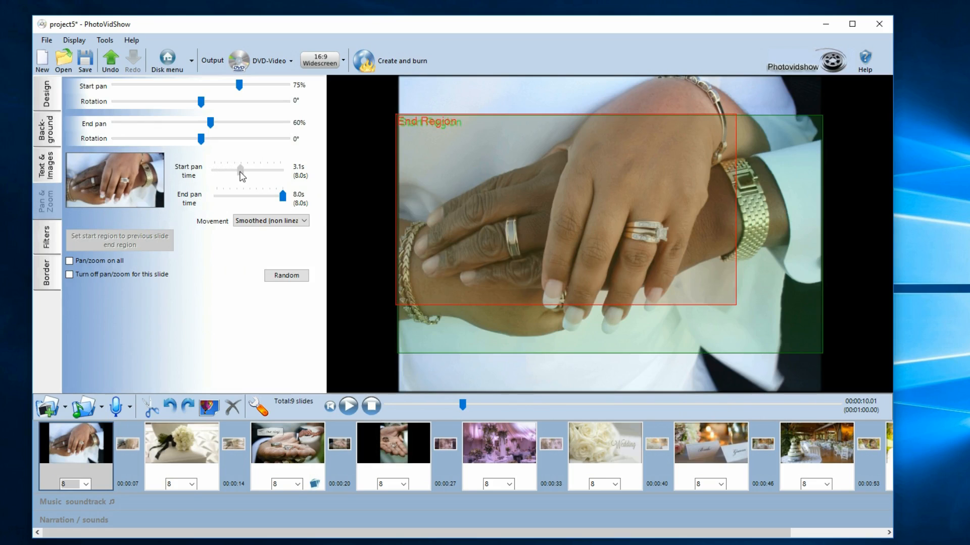
pyautogui.moveTo(242, 176); pyautogui.dragTo(237, 175)
pyautogui.moveTo(281, 199); pyautogui.dragTo(262, 196)
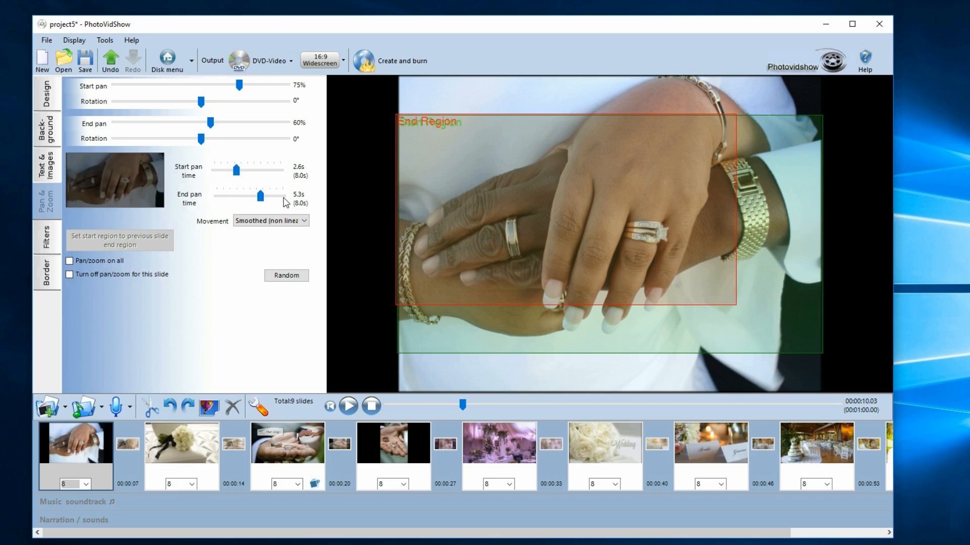
pyautogui.click(331, 405)
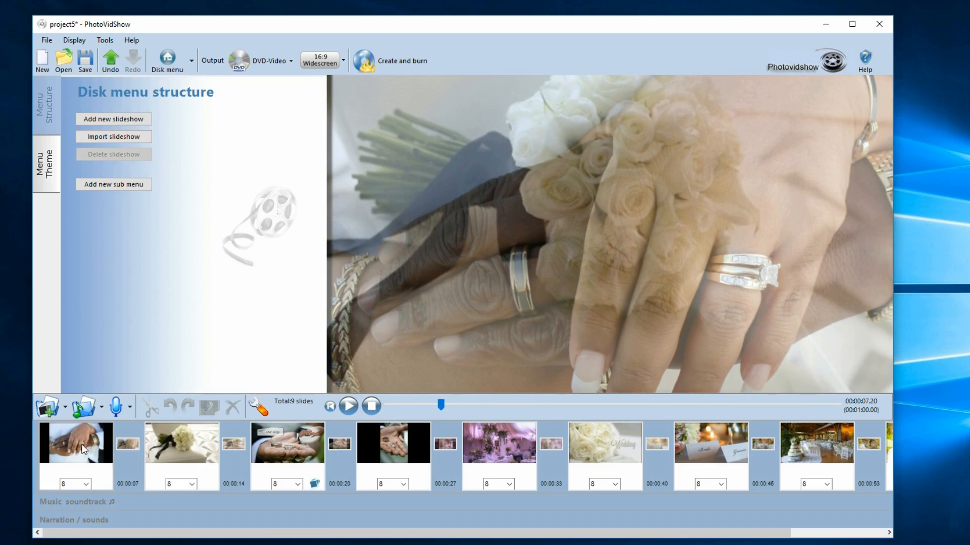
# Check the first slide's movement setting, and preview the bouquet slide's pan and zoom
pyautogui.click(84, 445)
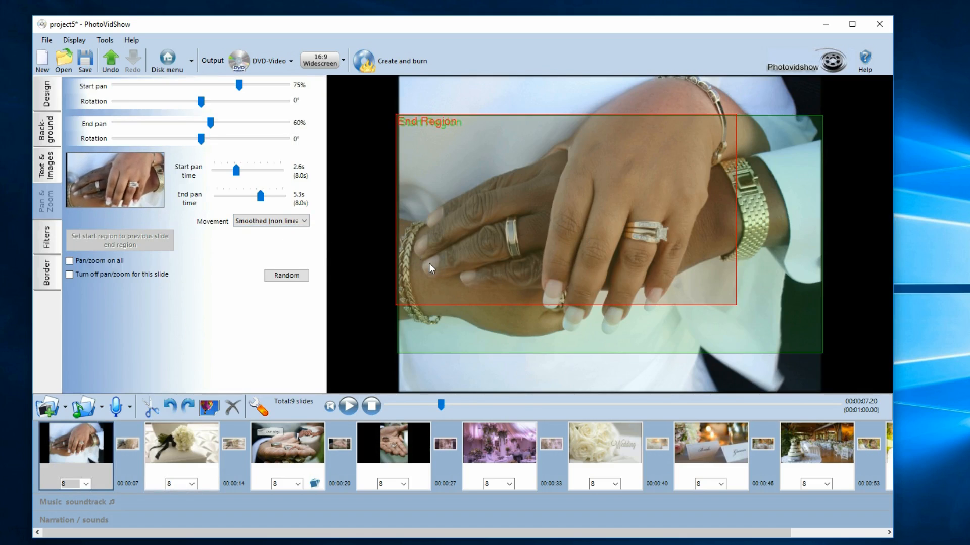
pyautogui.click(304, 221)
pyautogui.click(205, 449)
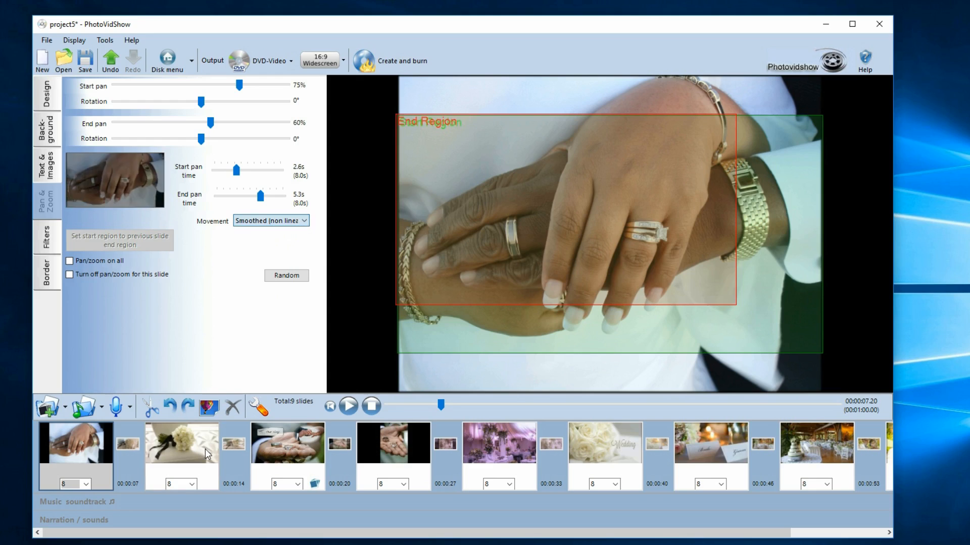
pyautogui.click(205, 450)
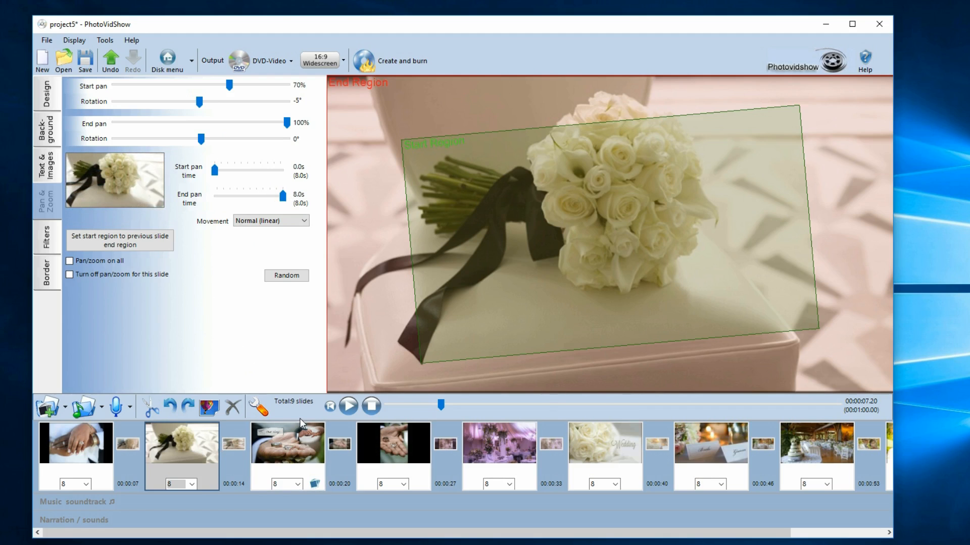
pyautogui.click(352, 402)
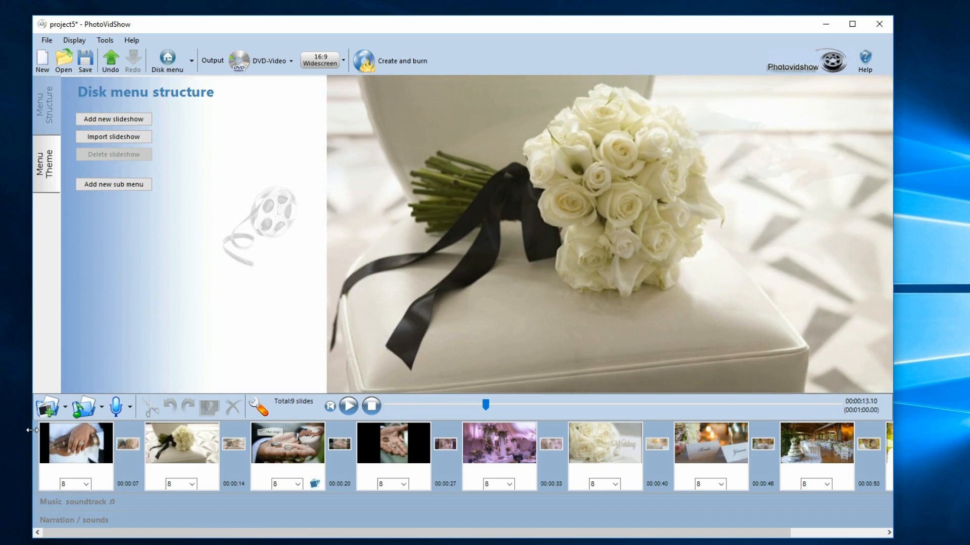
# Choose Smoothed (non linear) as the first slide's pan movement and preview it
pyautogui.click(69, 443)
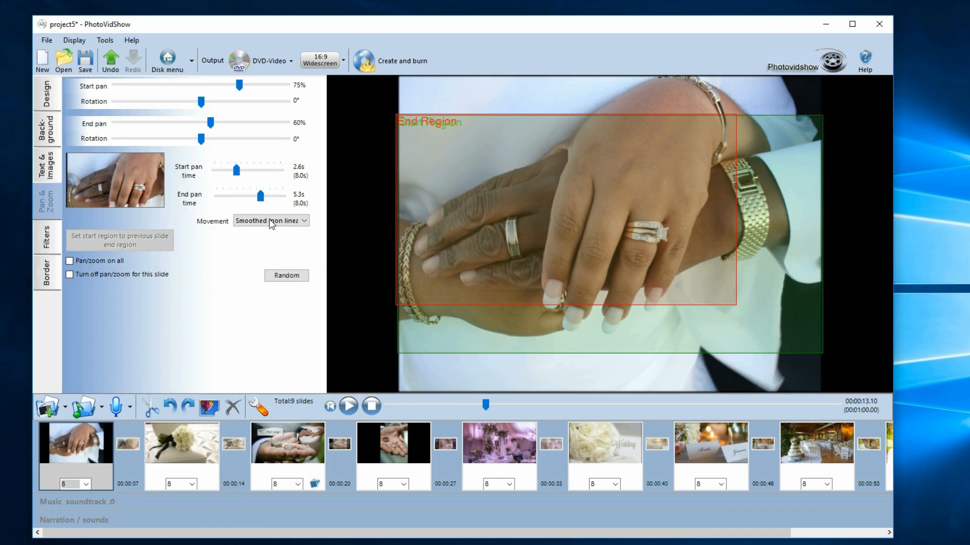
pyautogui.click(290, 224)
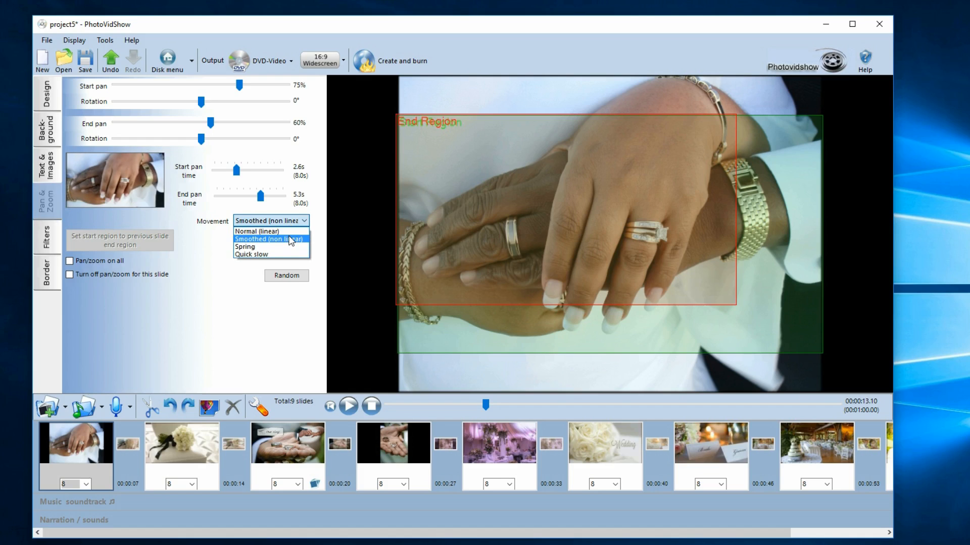
pyautogui.click(291, 240)
pyautogui.click(349, 405)
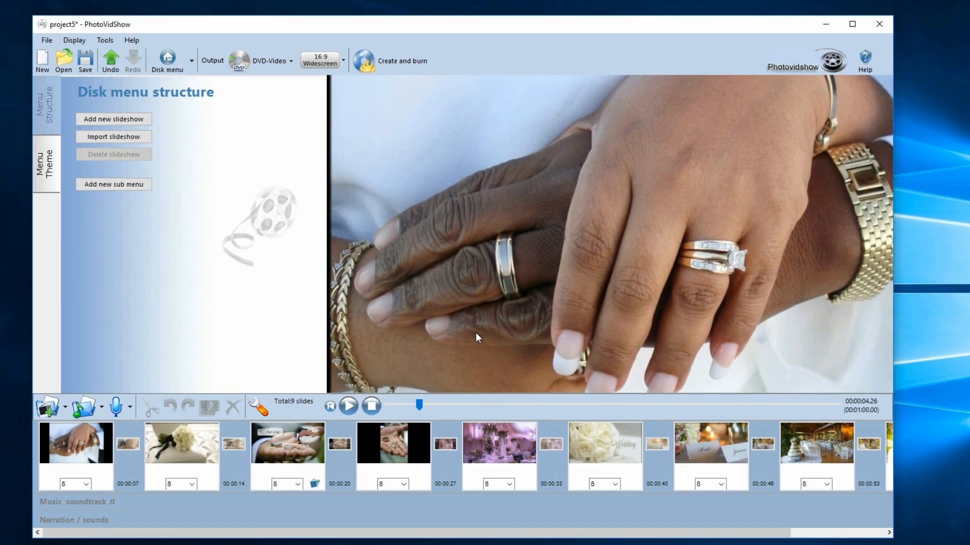
pyautogui.click(366, 407)
# Change the first slide's pan movement to Normal (linear) and preview it
pyautogui.click(65, 431)
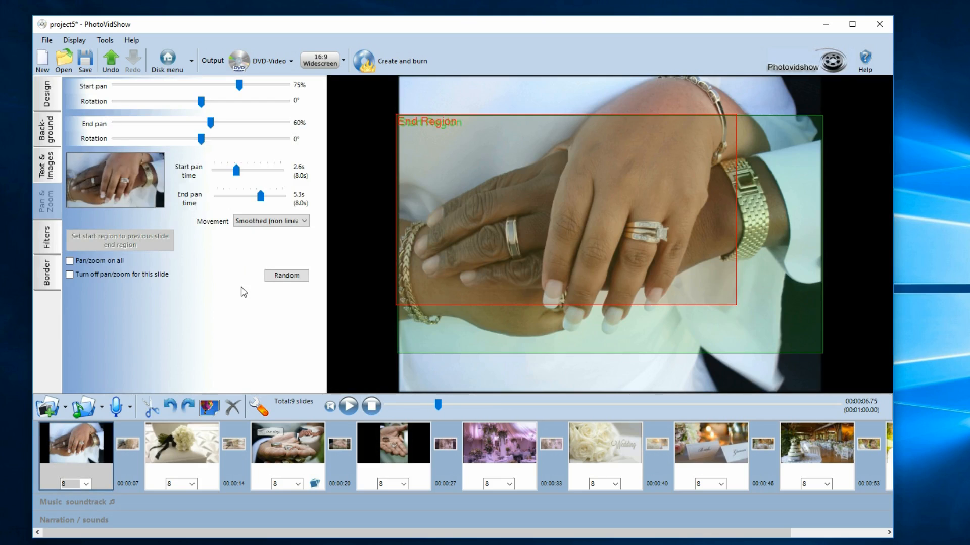
pyautogui.click(277, 222)
pyautogui.click(272, 233)
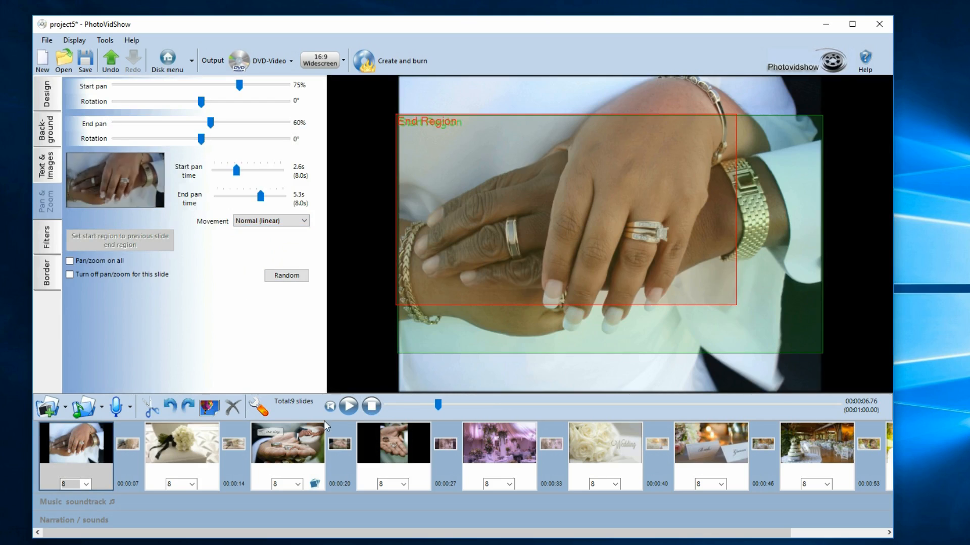
pyautogui.click(342, 405)
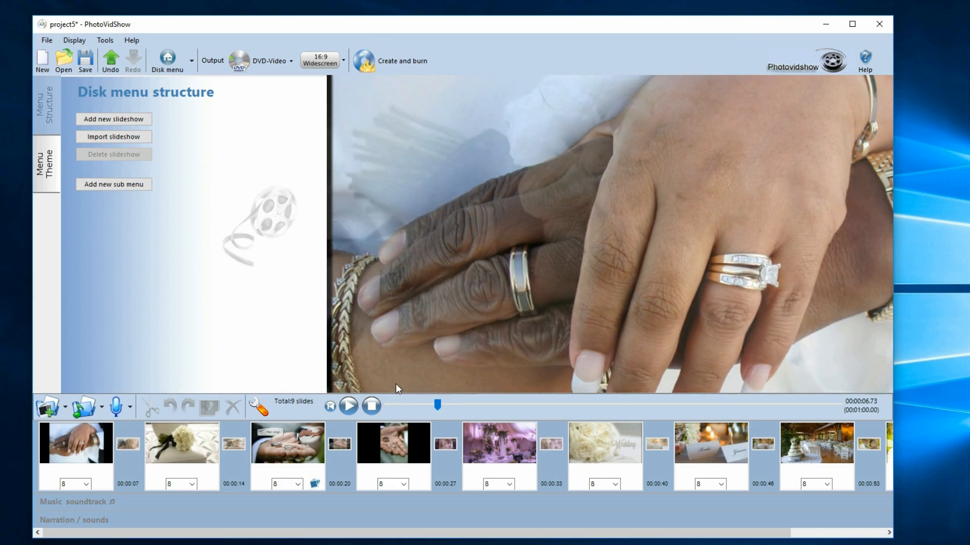
# Change the first slide's pan movement to Spring and preview it
pyautogui.click(86, 444)
pyautogui.click(238, 222)
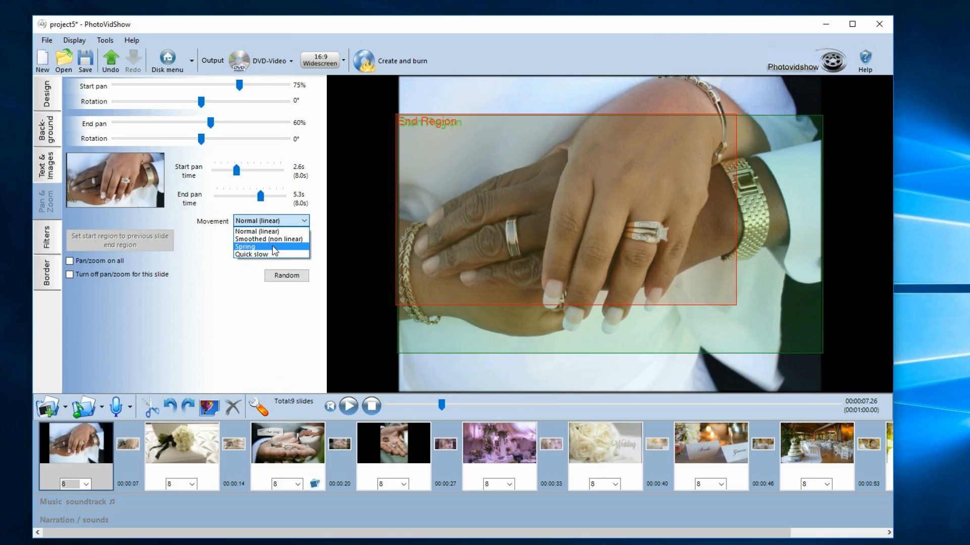
pyautogui.click(275, 247)
pyautogui.click(331, 405)
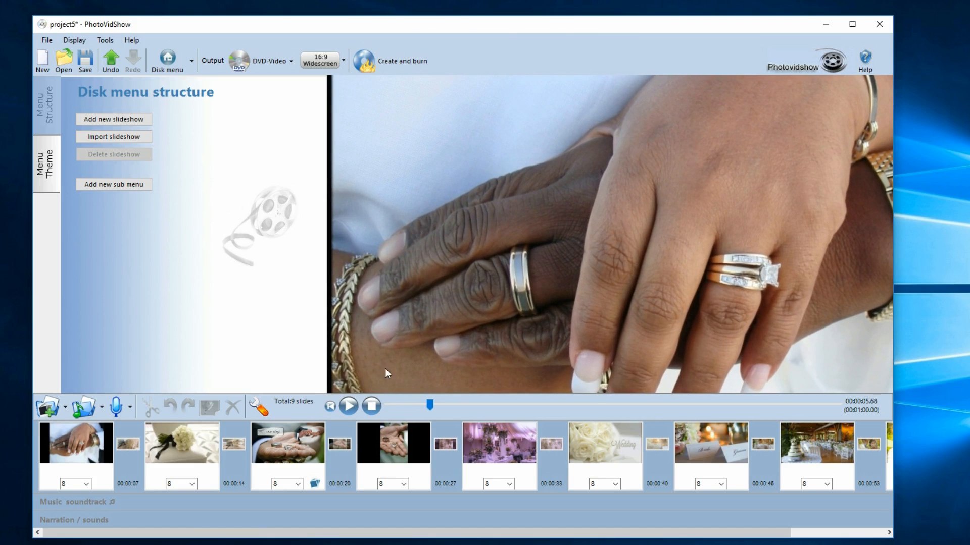
pyautogui.click(372, 413)
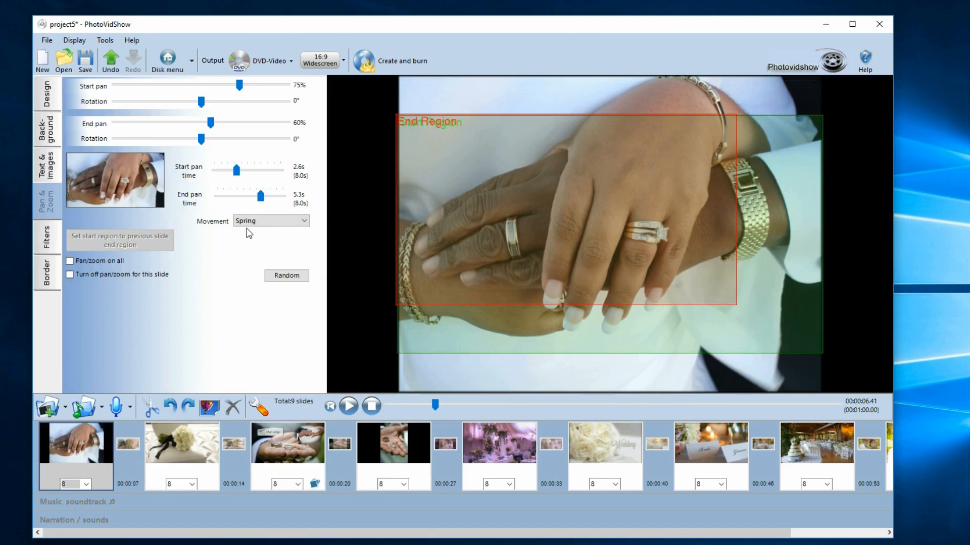
# Set the first slide's pan movement to Quick slow
pyautogui.click(263, 221)
pyautogui.click(265, 253)
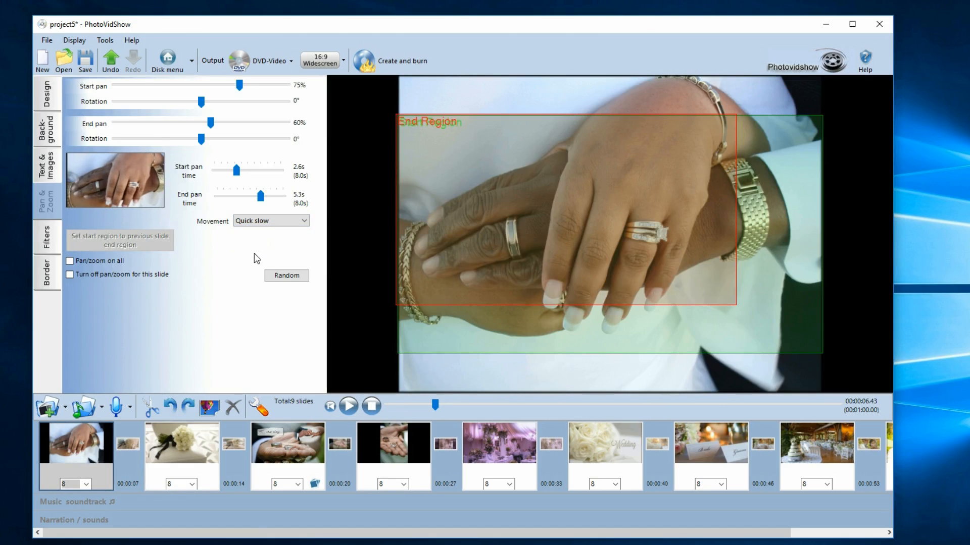
# Preview the first slide's Quick slow pan from the beginning of the slideshow
pyautogui.click(330, 407)
pyautogui.click(348, 406)
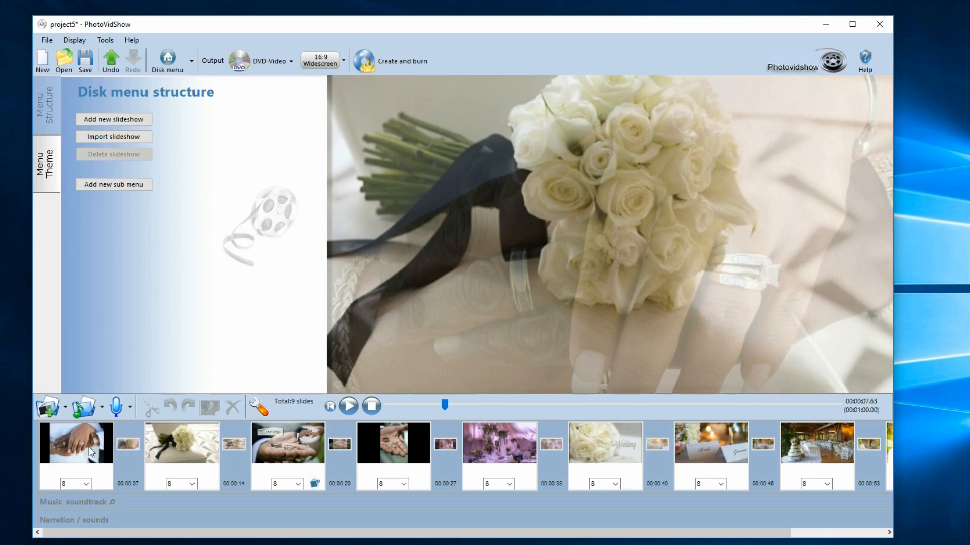
pyautogui.click(89, 446)
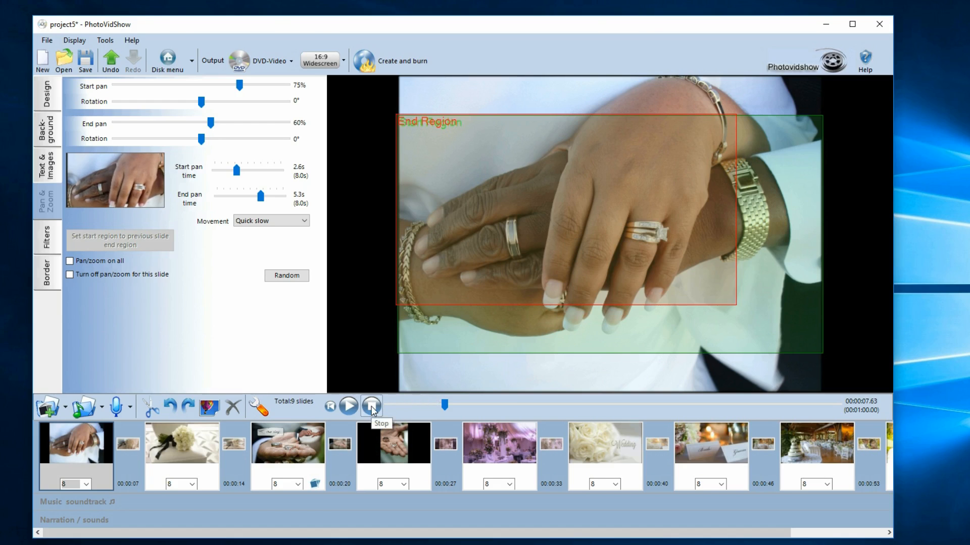
# Duplicate the first slide so that the copy directly follows it in the slideshow
pyautogui.click(89, 457)
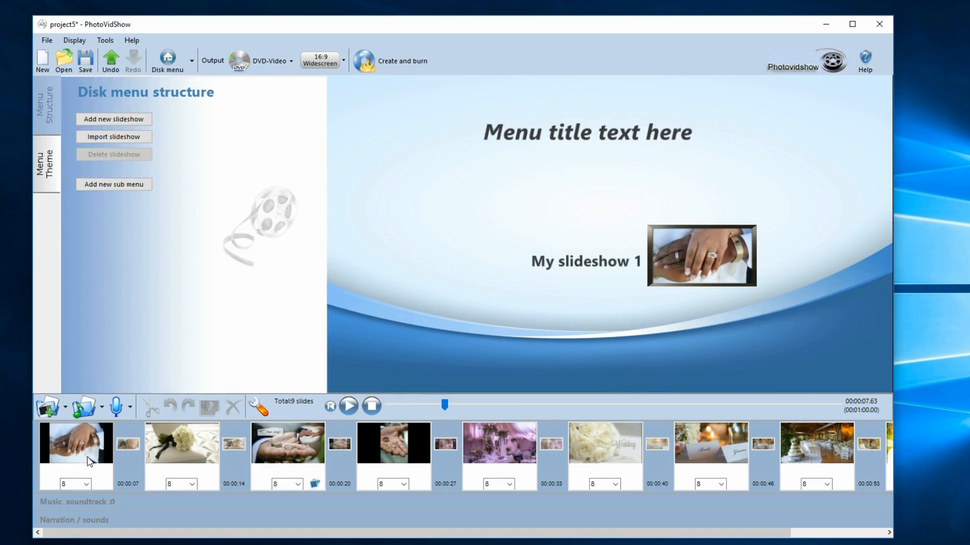
pyautogui.click(88, 457)
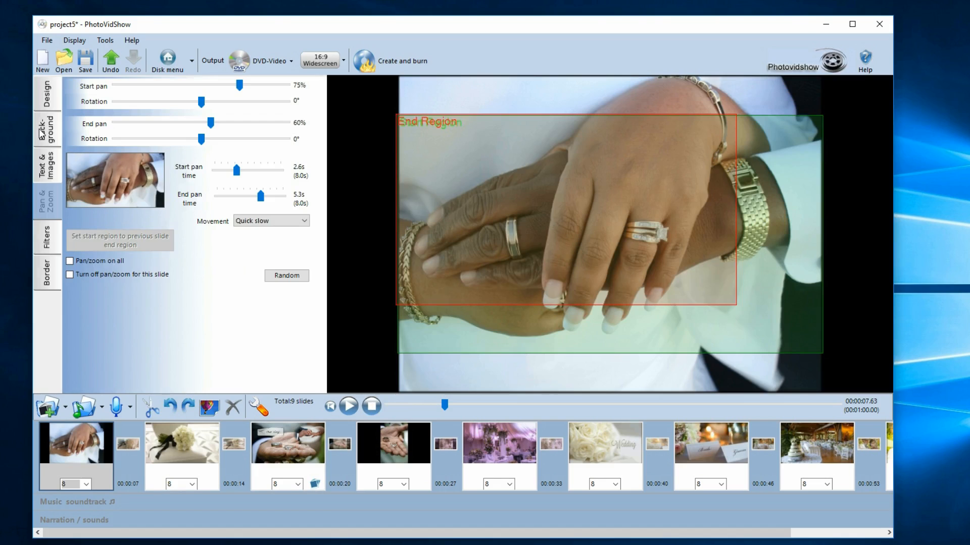
pyautogui.click(45, 164)
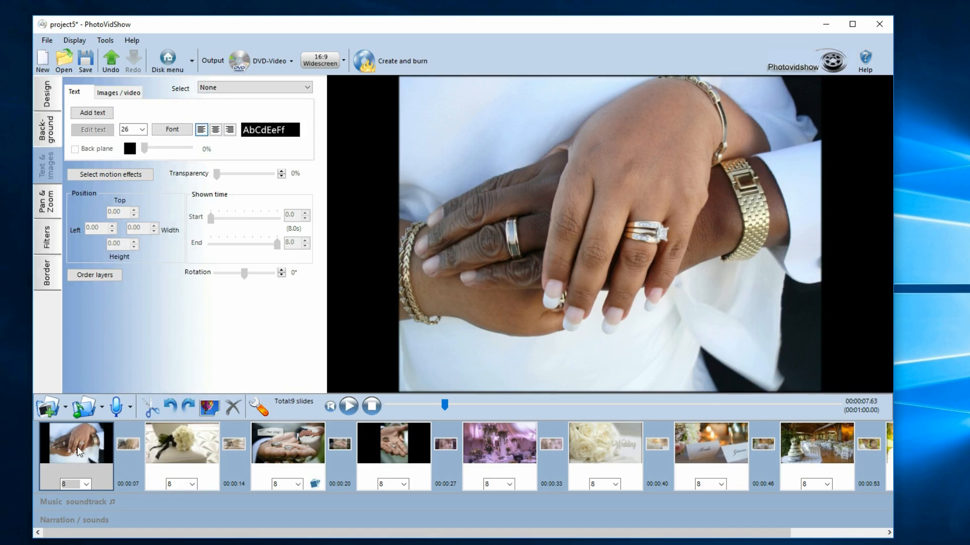
pyautogui.rightClick(78, 451)
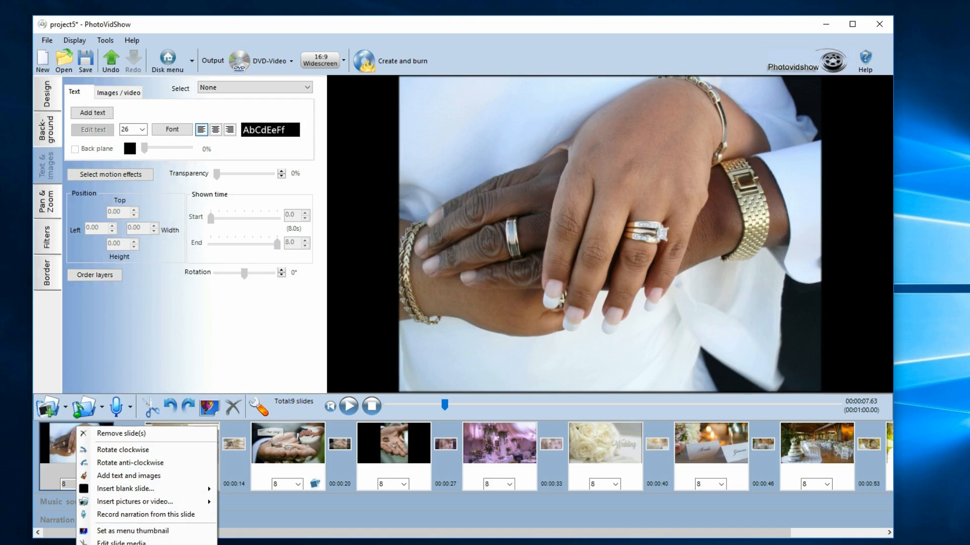
pyautogui.click(121, 544)
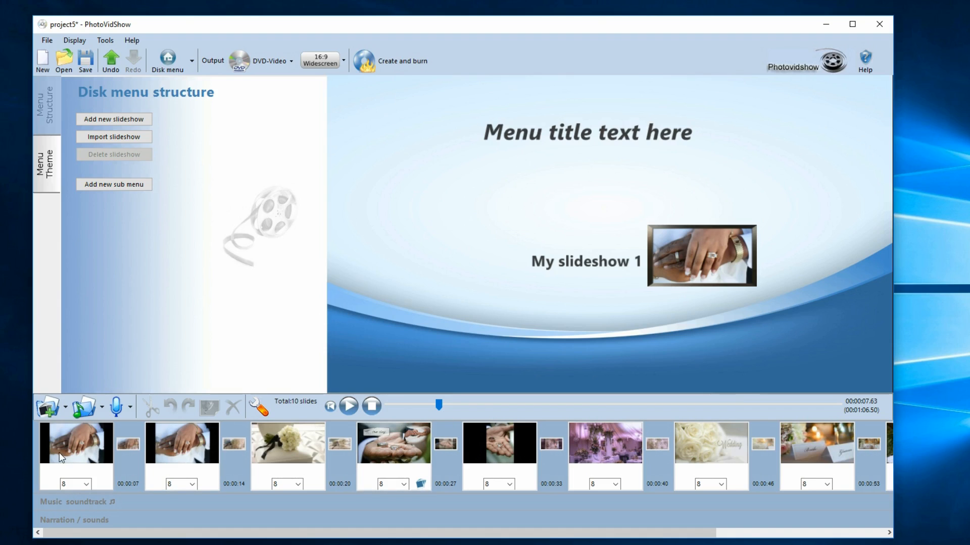
# Play the slideshow from the start to preview the first slide running into its duplicate
pyautogui.click(331, 407)
pyautogui.click(347, 405)
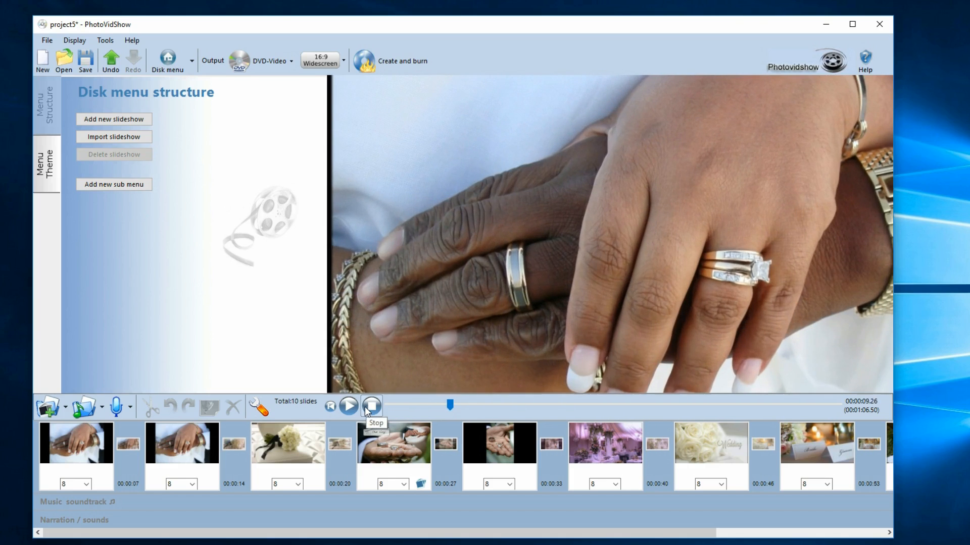
pyautogui.click(362, 407)
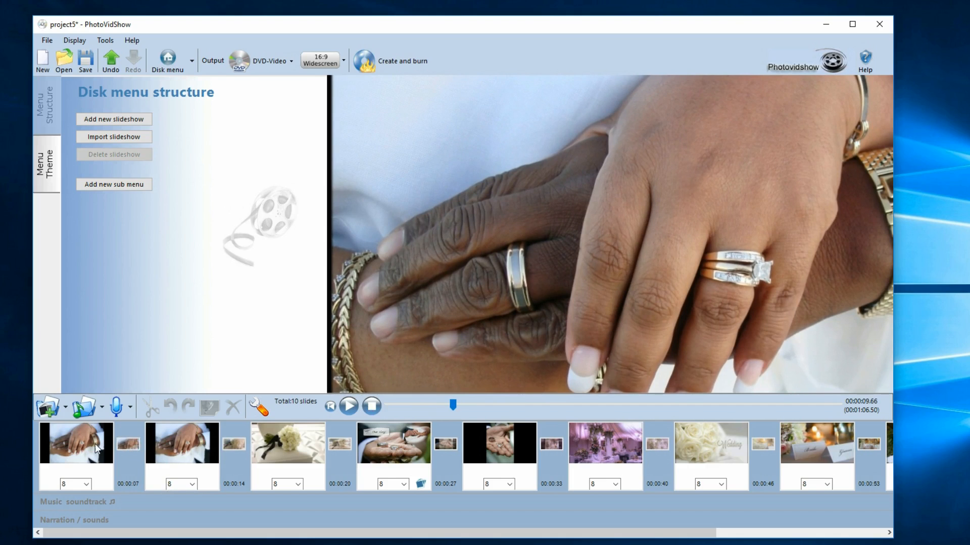
# Set the transition between the first two slides to Custom with no transition effect
pyautogui.click(129, 444)
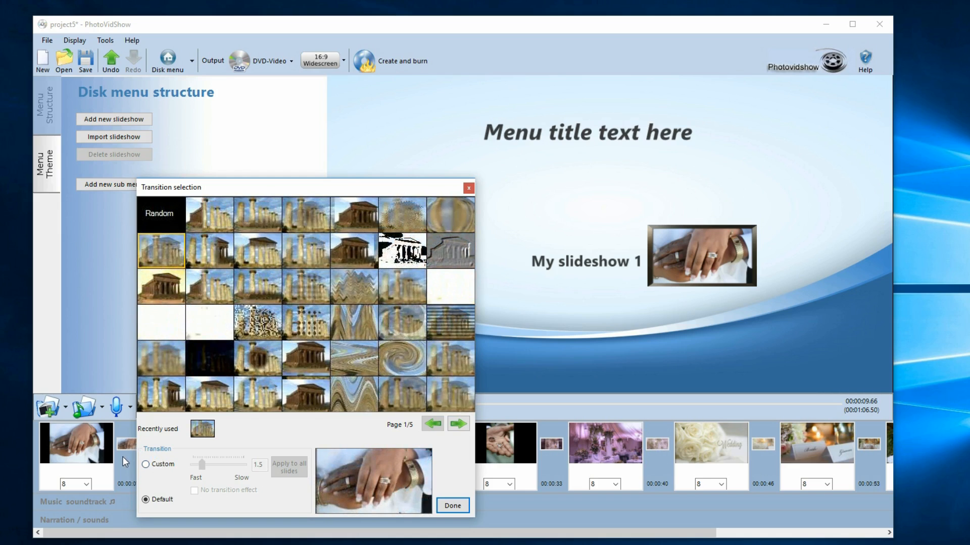
pyautogui.click(146, 464)
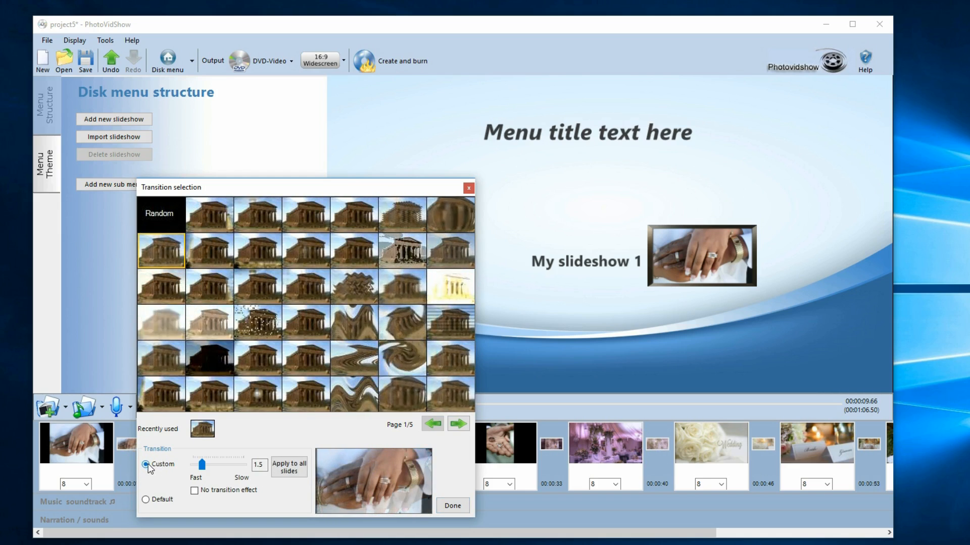
pyautogui.click(199, 490)
pyautogui.click(451, 506)
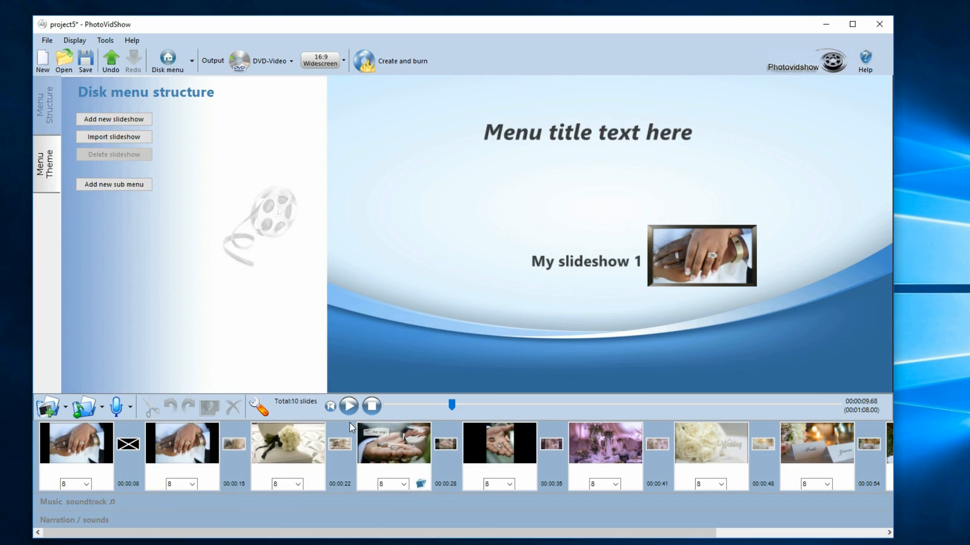
# Preview the first slide's pan up to about five seconds of playback
pyautogui.doubleClick(89, 452)
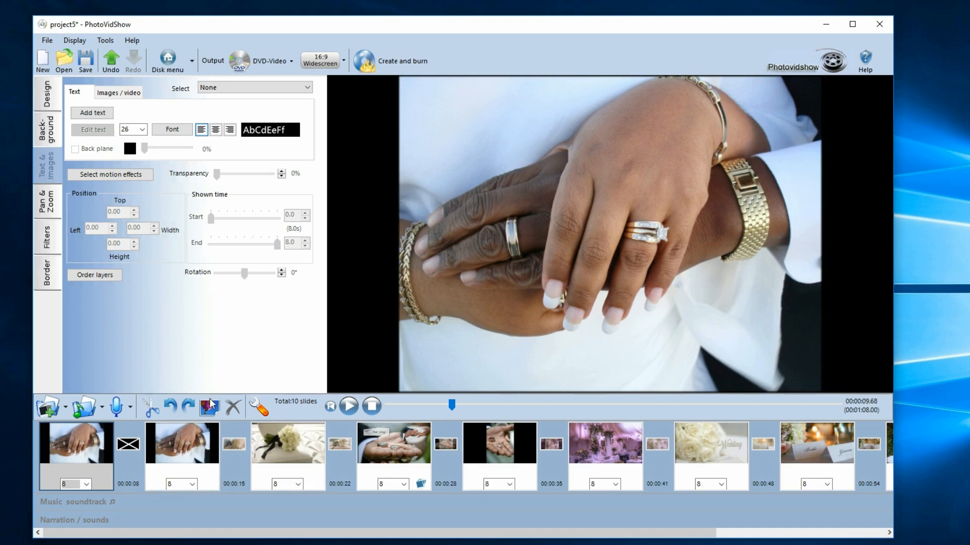
pyautogui.click(348, 406)
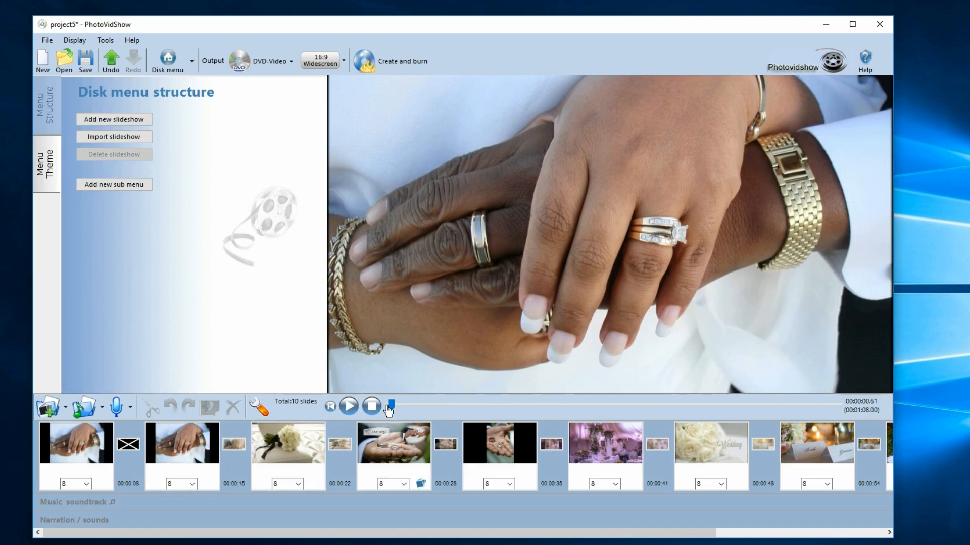
pyautogui.moveTo(409, 413)
pyautogui.mouseDown()
pyautogui.moveTo(465, 409)
pyautogui.moveTo(425, 405)
pyautogui.mouseUp()
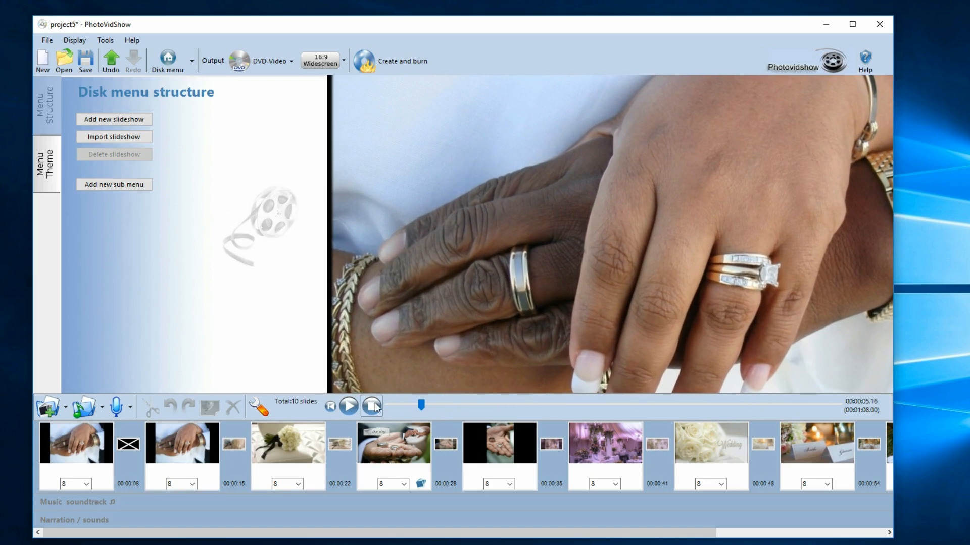
# Shrink the first slide's start region to about 47% and its end region to about 25%, placing both over the hands and ring
pyautogui.click(42, 461)
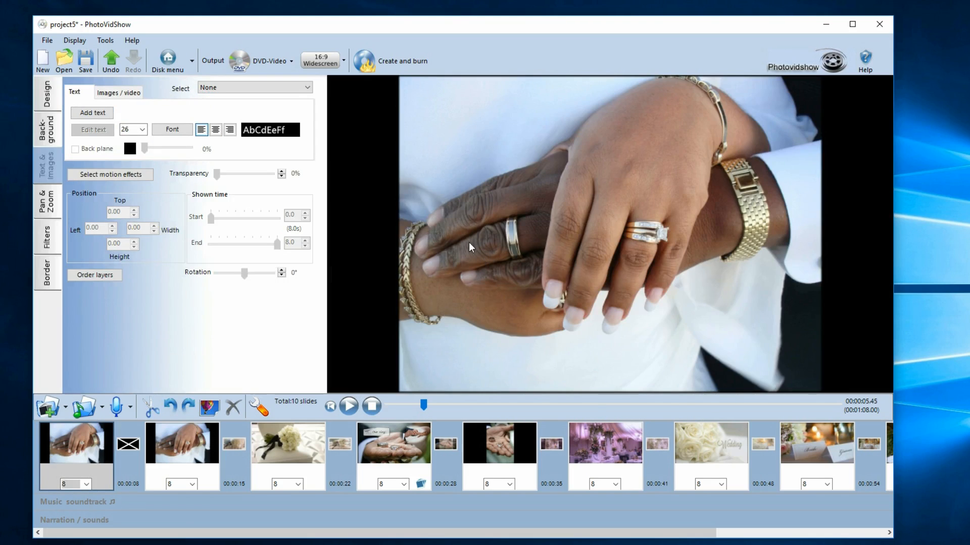
pyautogui.click(54, 207)
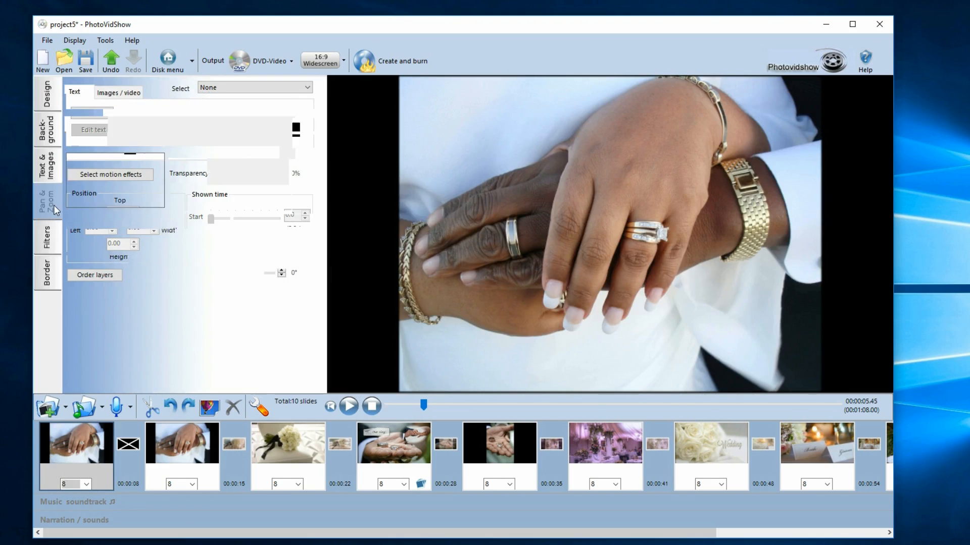
pyautogui.click(84, 465)
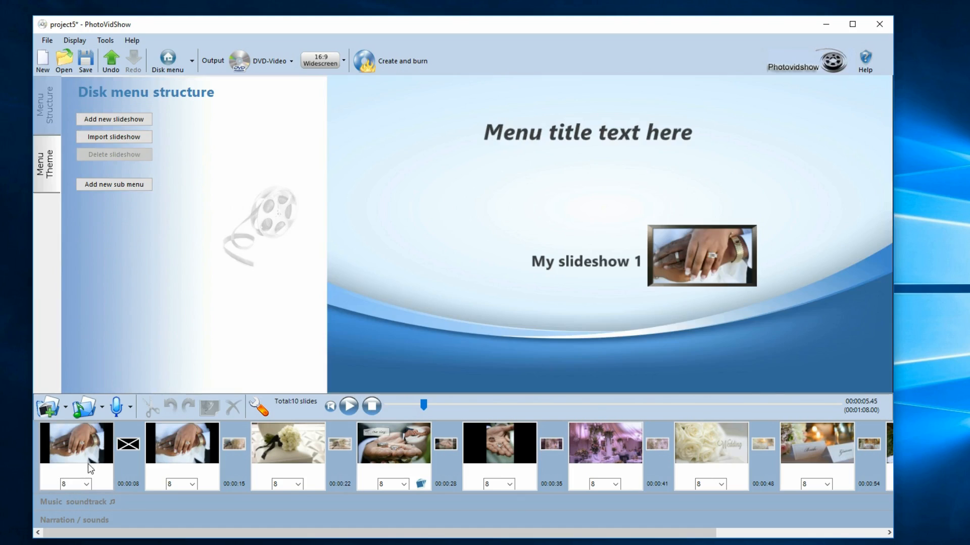
pyautogui.click(80, 462)
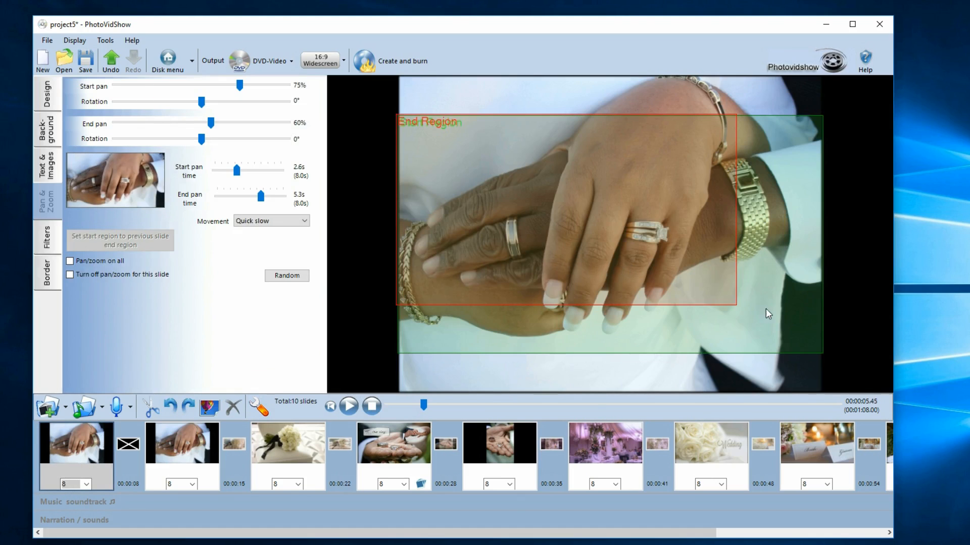
pyautogui.moveTo(826, 352); pyautogui.dragTo(651, 337)
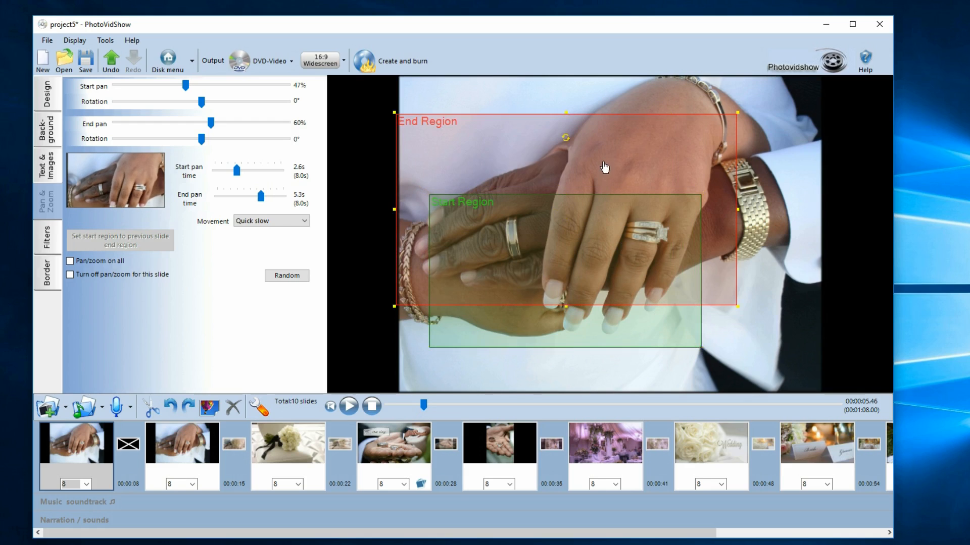
pyautogui.moveTo(738, 306); pyautogui.dragTo(596, 284)
pyautogui.moveTo(653, 292); pyautogui.dragTo(658, 283)
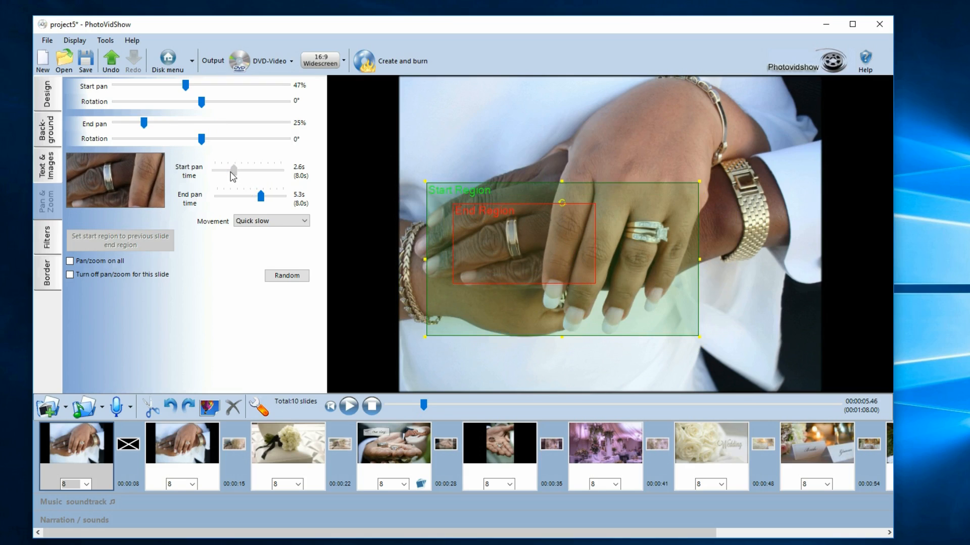
# Set the first slide's start pan time to 1.8 s, end pan time to 6.6 s and movement to Smoothed (non linear)
pyautogui.moveTo(232, 175); pyautogui.dragTo(229, 176)
pyautogui.click(281, 223)
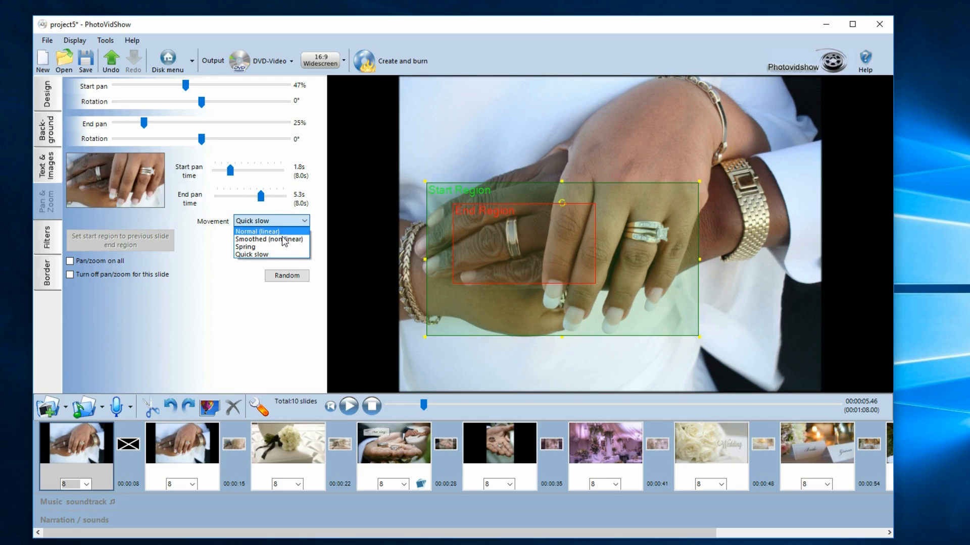
pyautogui.click(282, 240)
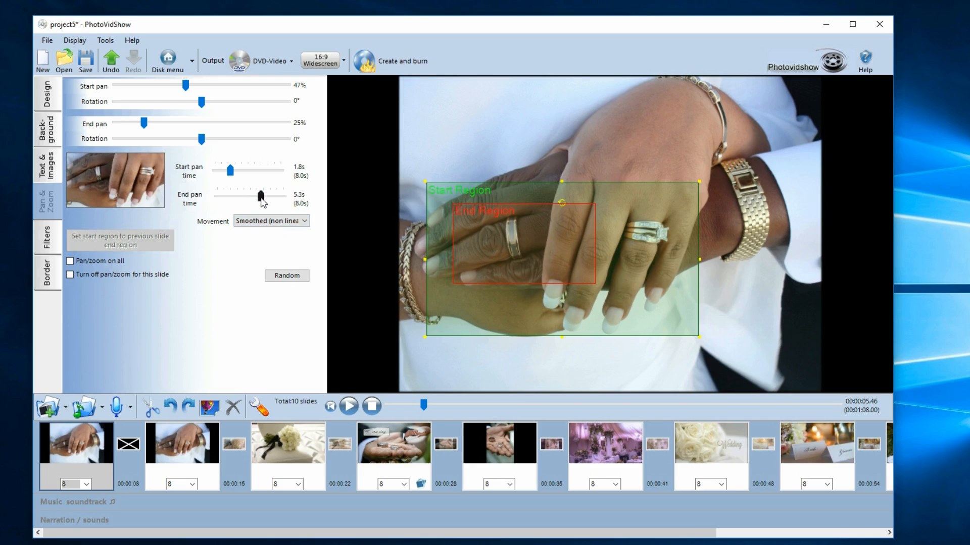
pyautogui.moveTo(288, 202); pyautogui.dragTo(272, 201)
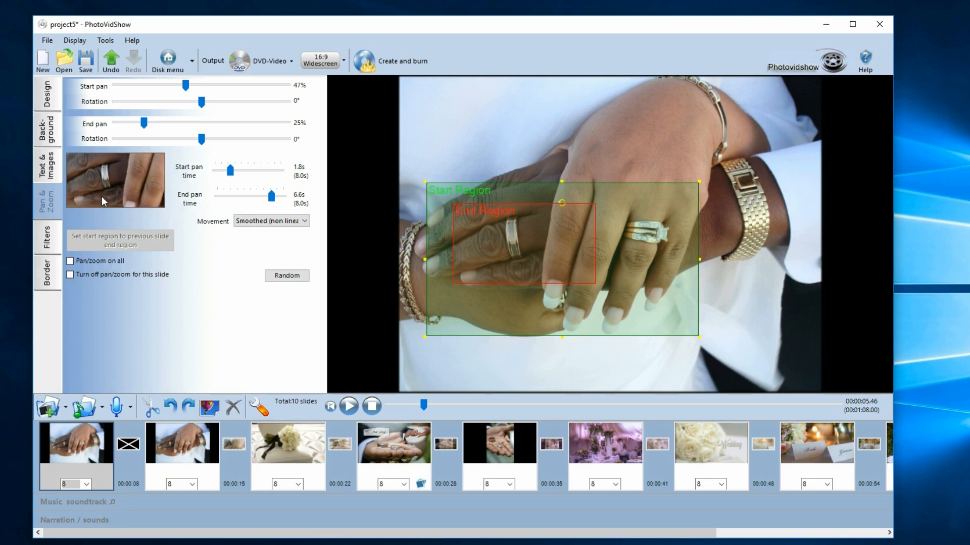
# Match the second slide's start region to the previous slide's end region, and shrink its end region to about 26% over the diamond ring
pyautogui.click(199, 453)
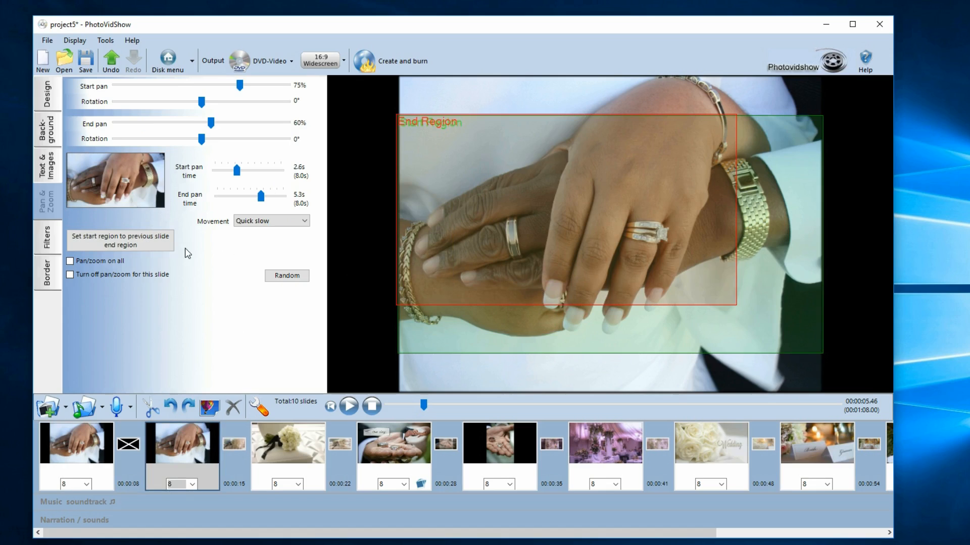
pyautogui.click(145, 246)
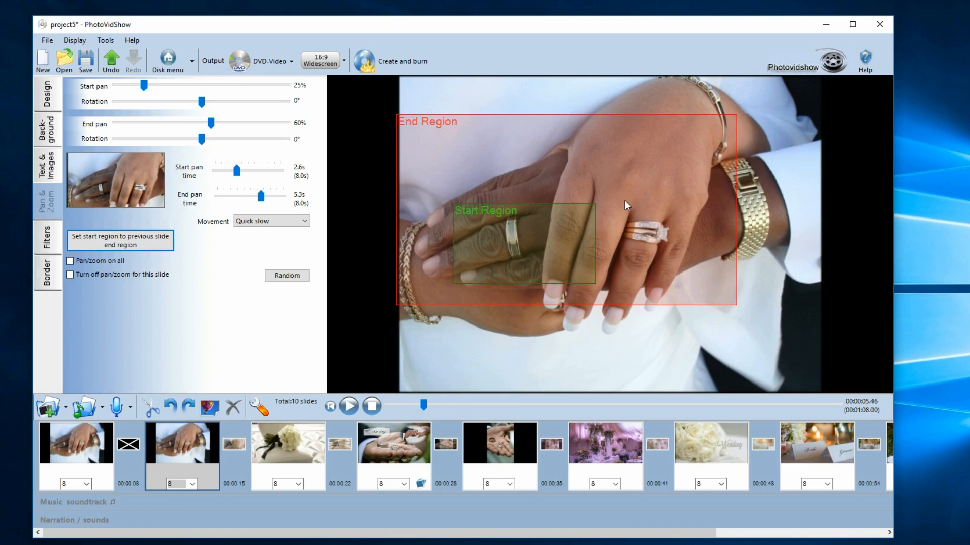
pyautogui.click(629, 180)
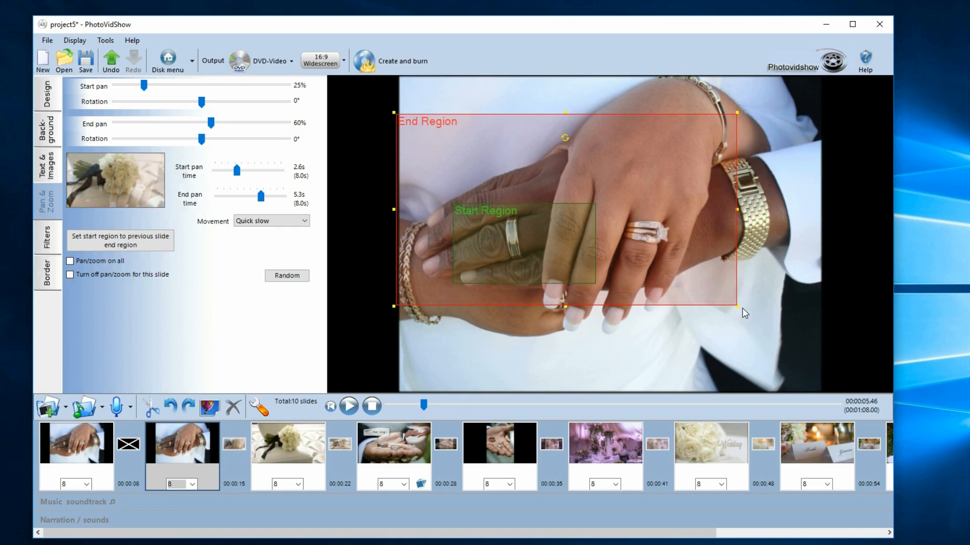
pyautogui.moveTo(736, 306); pyautogui.dragTo(702, 256)
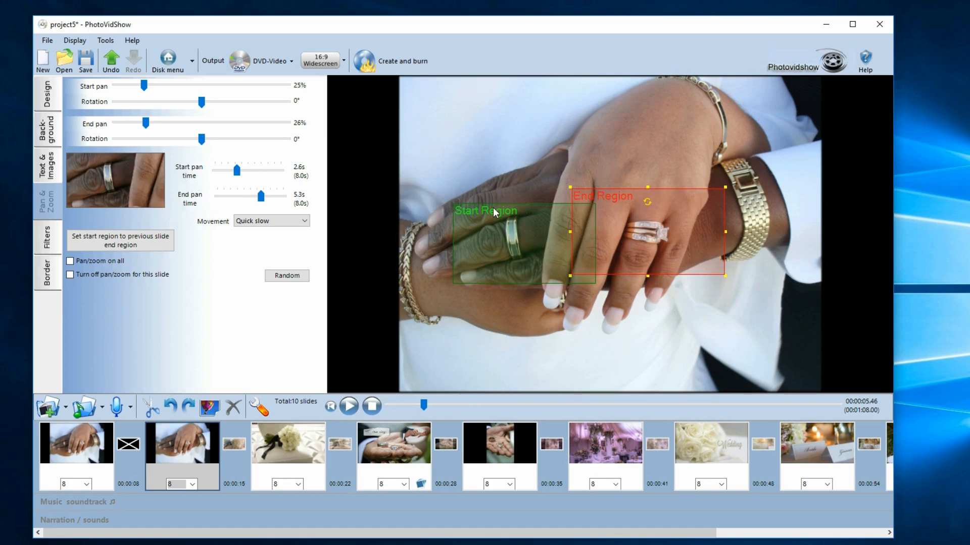
# Switch between the first two slides to compare the first one's end region with the second one's start region
pyautogui.click(103, 449)
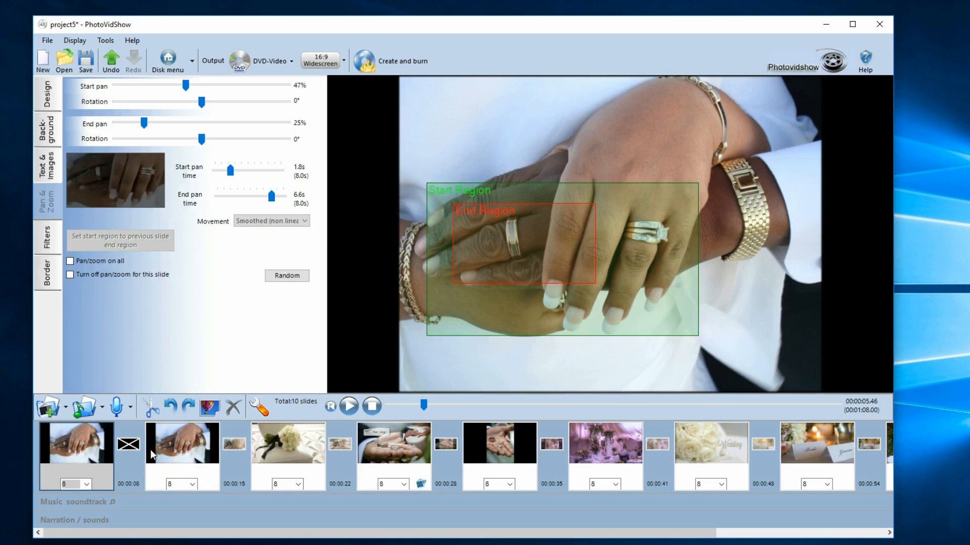
pyautogui.click(201, 449)
pyautogui.click(105, 447)
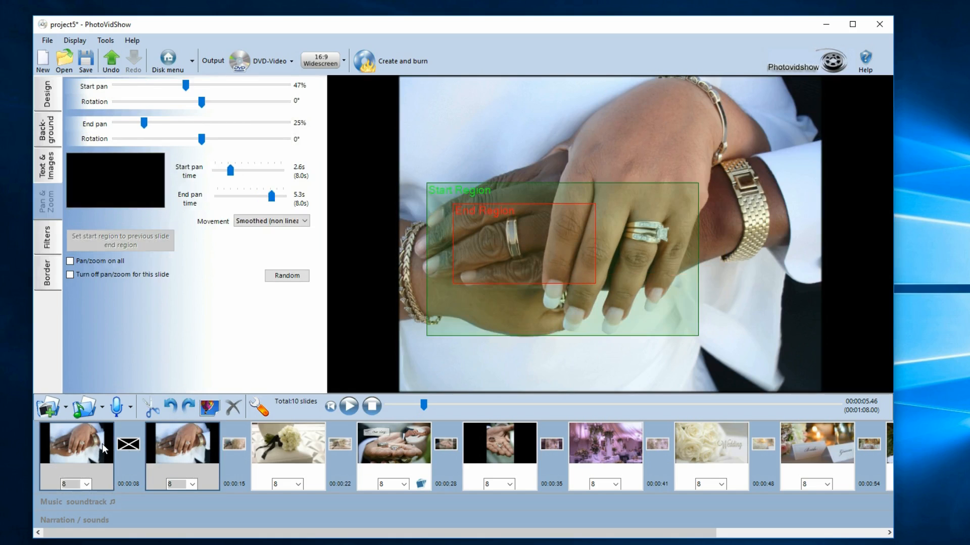
pyautogui.click(194, 442)
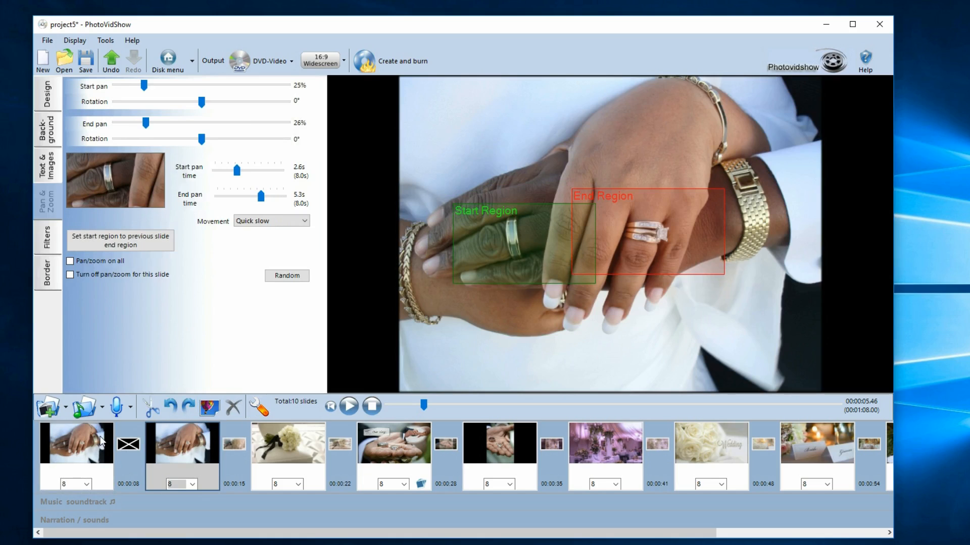
pyautogui.click(101, 441)
pyautogui.click(194, 443)
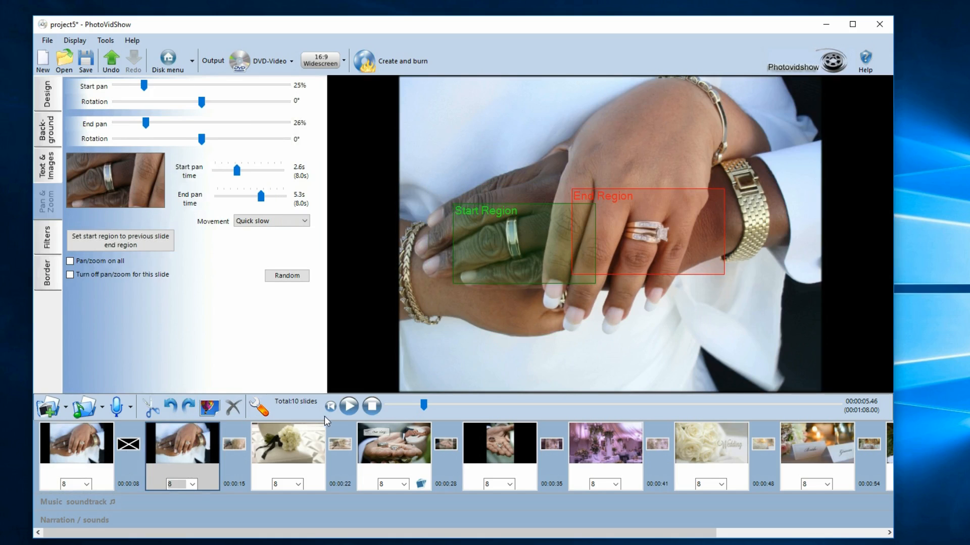
pyautogui.click(99, 432)
pyautogui.click(174, 438)
# Play the slideshow from the start to preview the continuous pan across the first two slides
pyautogui.click(330, 406)
pyautogui.click(352, 408)
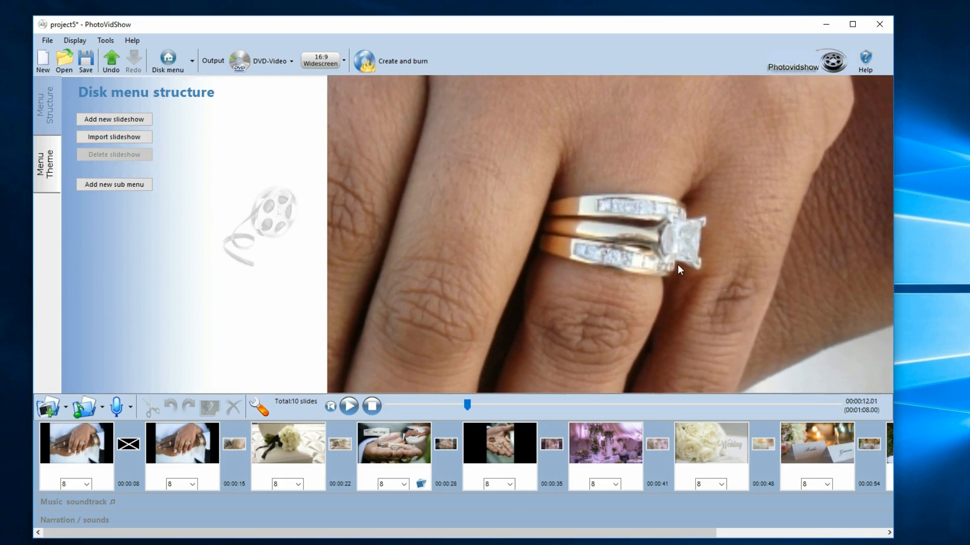
pyautogui.click(371, 406)
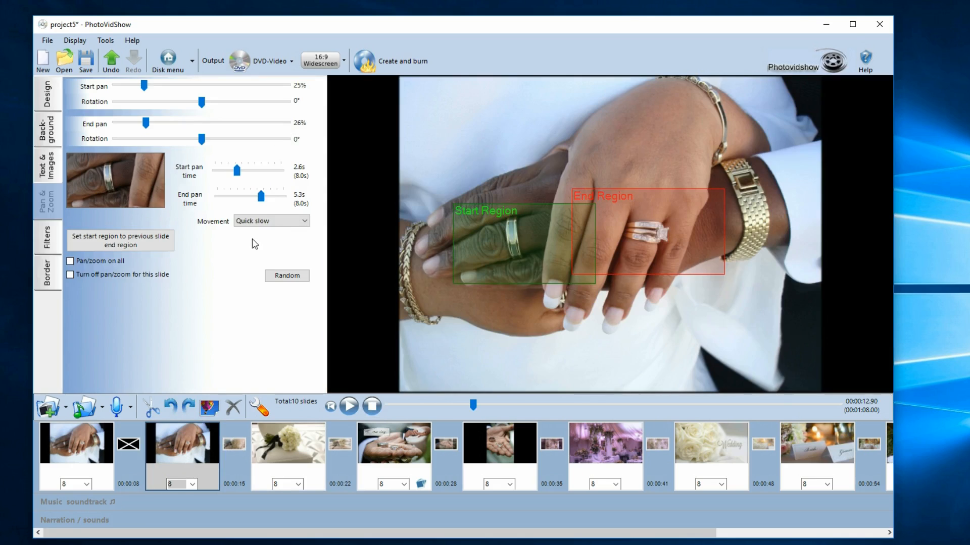
# Set the second slide's movement to Smoothed (non linear) and make its start pan time earlier
pyautogui.click(282, 221)
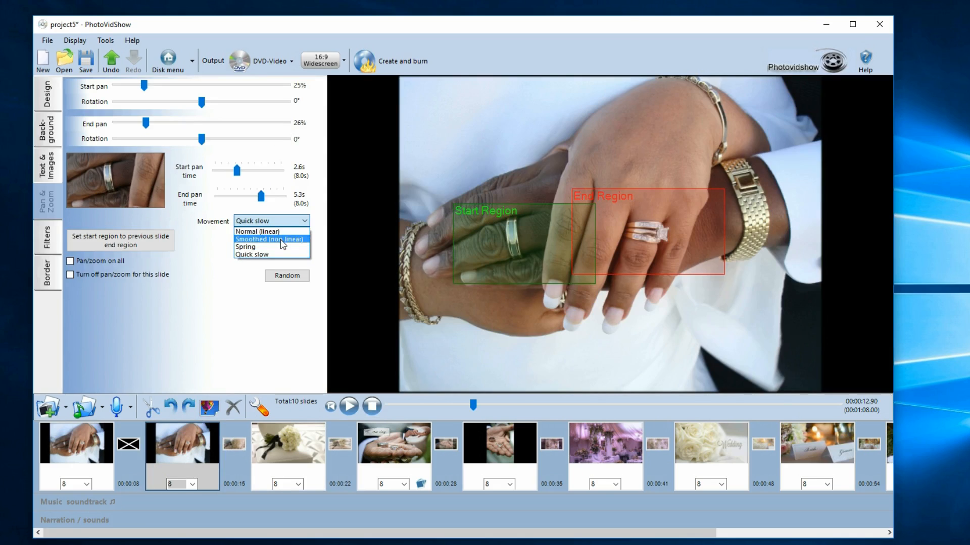
pyautogui.click(280, 239)
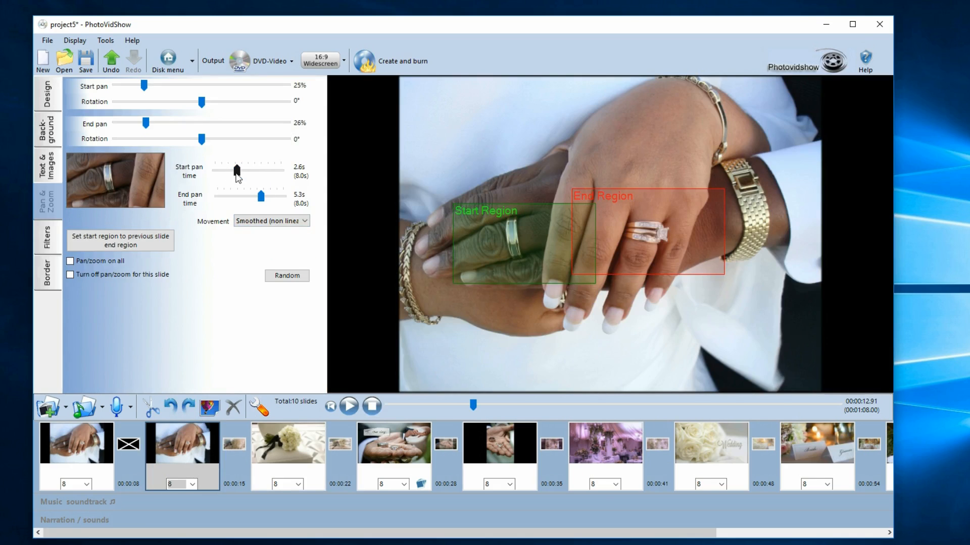
pyautogui.moveTo(239, 177); pyautogui.dragTo(229, 176)
# Make the first slide's end pan time slightly later and play the show to preview the smoothed pans across the first two slides
pyautogui.click(69, 478)
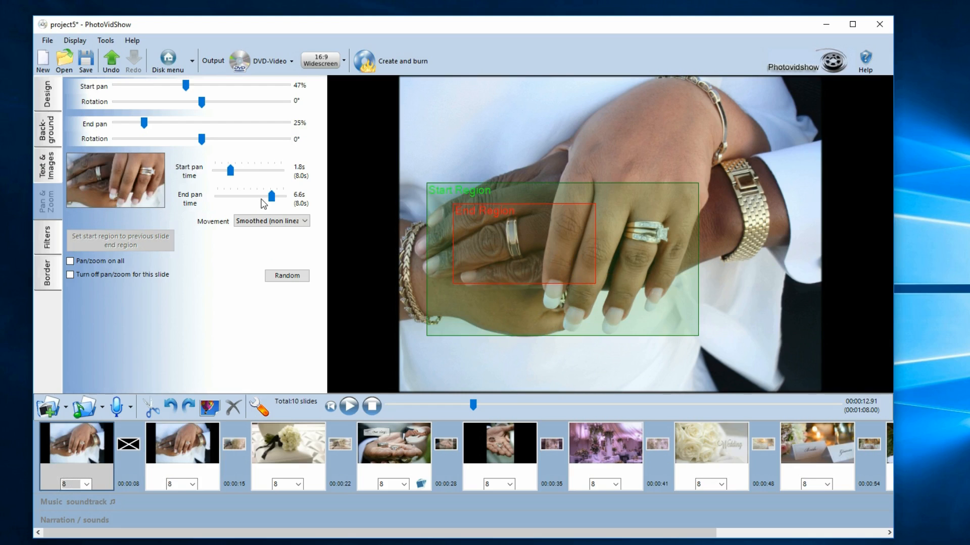
pyautogui.moveTo(272, 199); pyautogui.dragTo(274, 199)
pyautogui.click(351, 407)
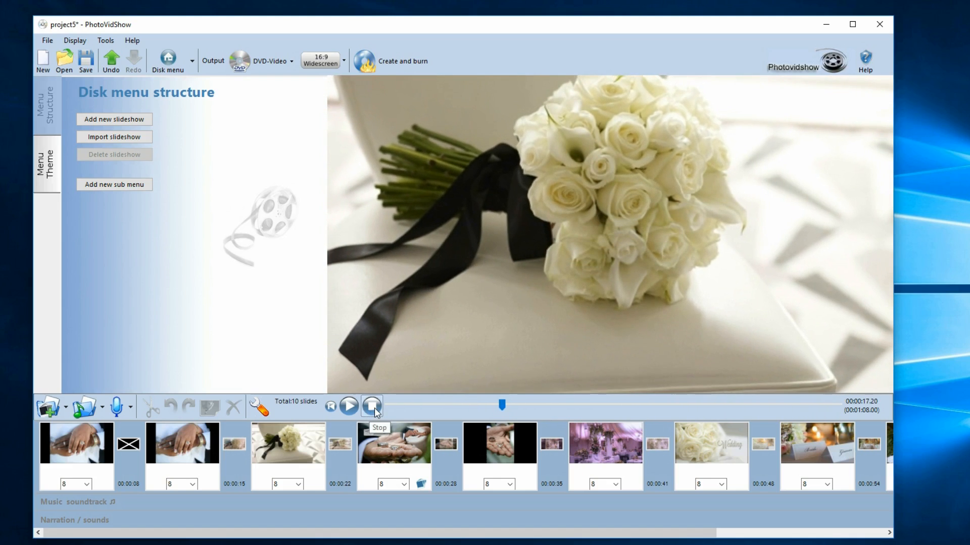
pyautogui.click(375, 410)
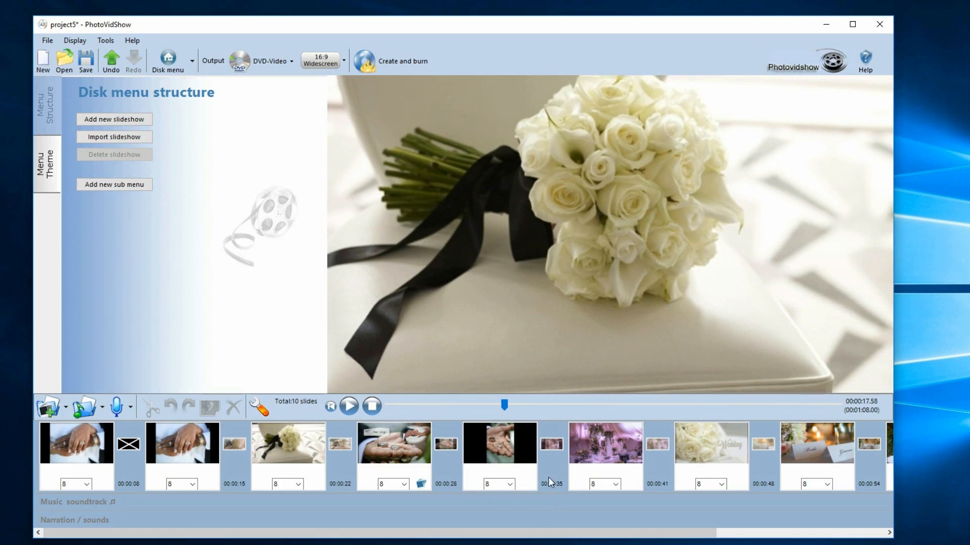
# Preview the Pinboard pan 1 slide design on the purple reception hall slide without applying it
pyautogui.doubleClick(589, 444)
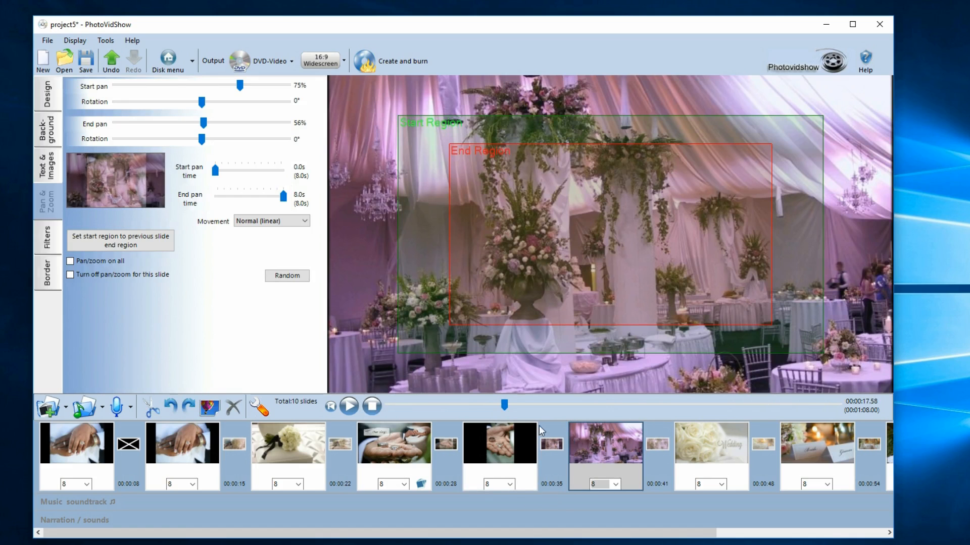
pyautogui.click(53, 96)
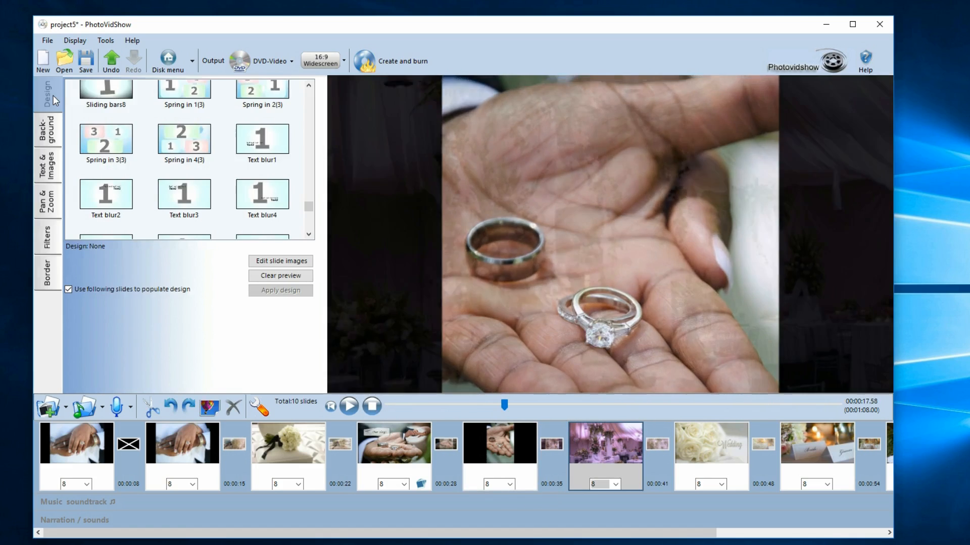
pyautogui.click(308, 204)
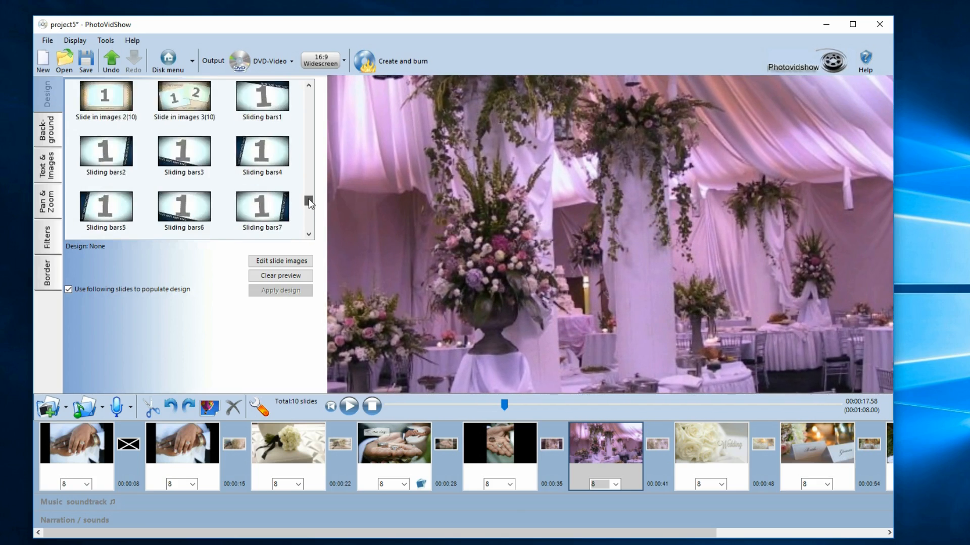
pyautogui.moveTo(310, 203); pyautogui.dragTo(319, 174)
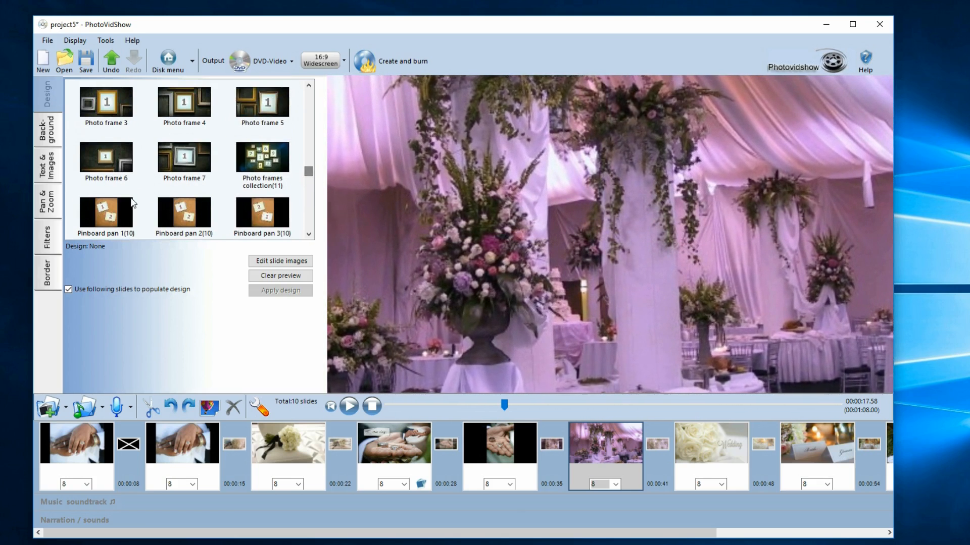
pyautogui.click(111, 211)
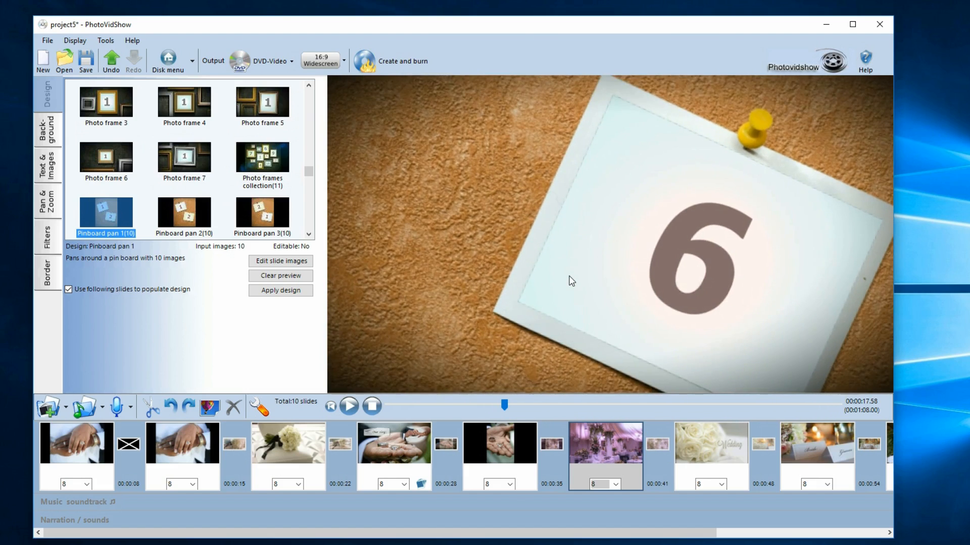
pyautogui.click(372, 407)
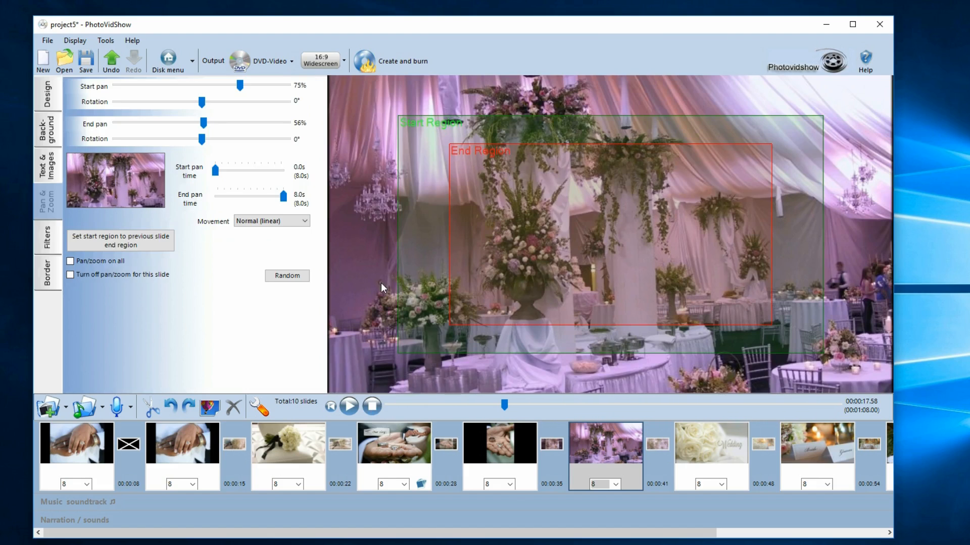